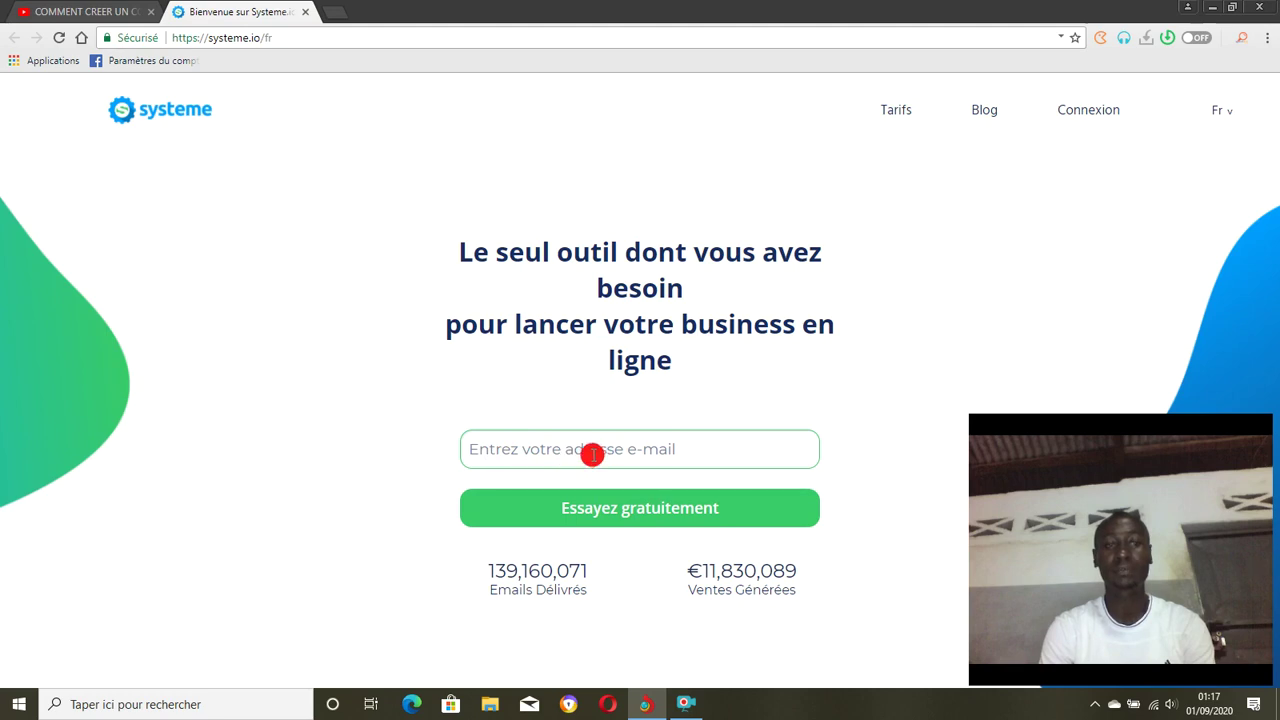
Enter the user's e-mail address in the sign-up form and submit it via 'Essayez gratuitement'.
click(593, 455)
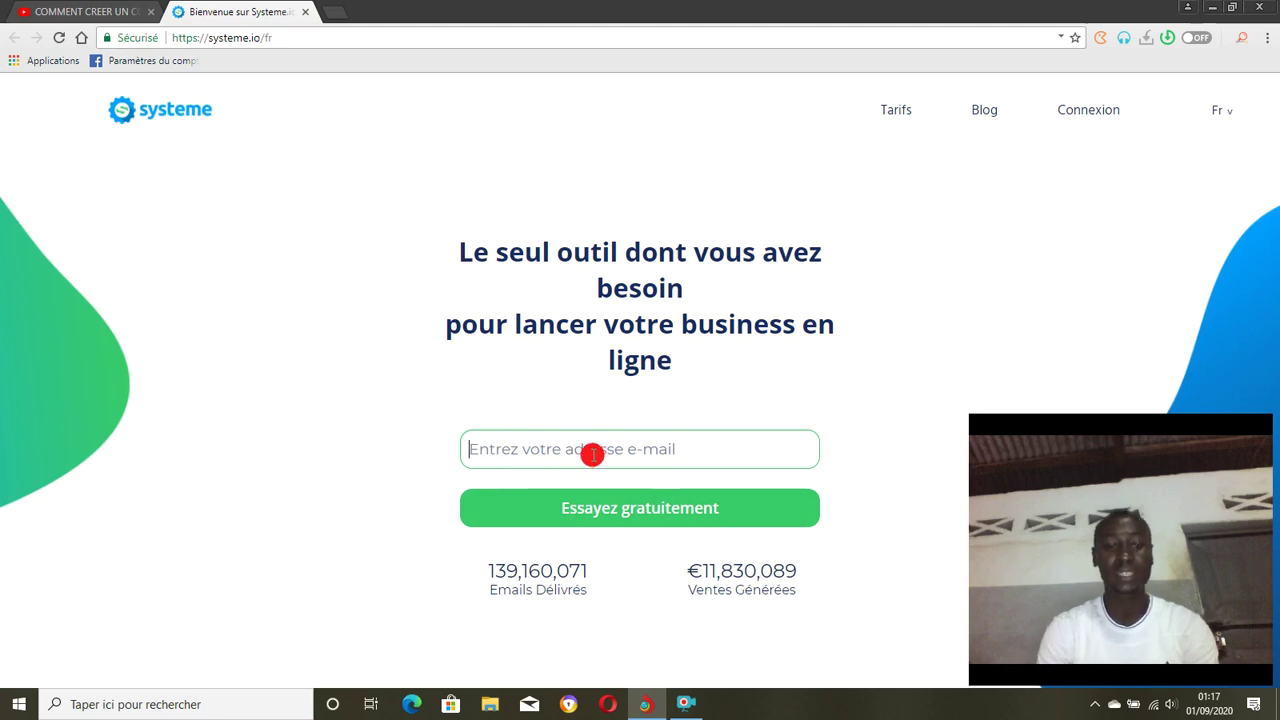
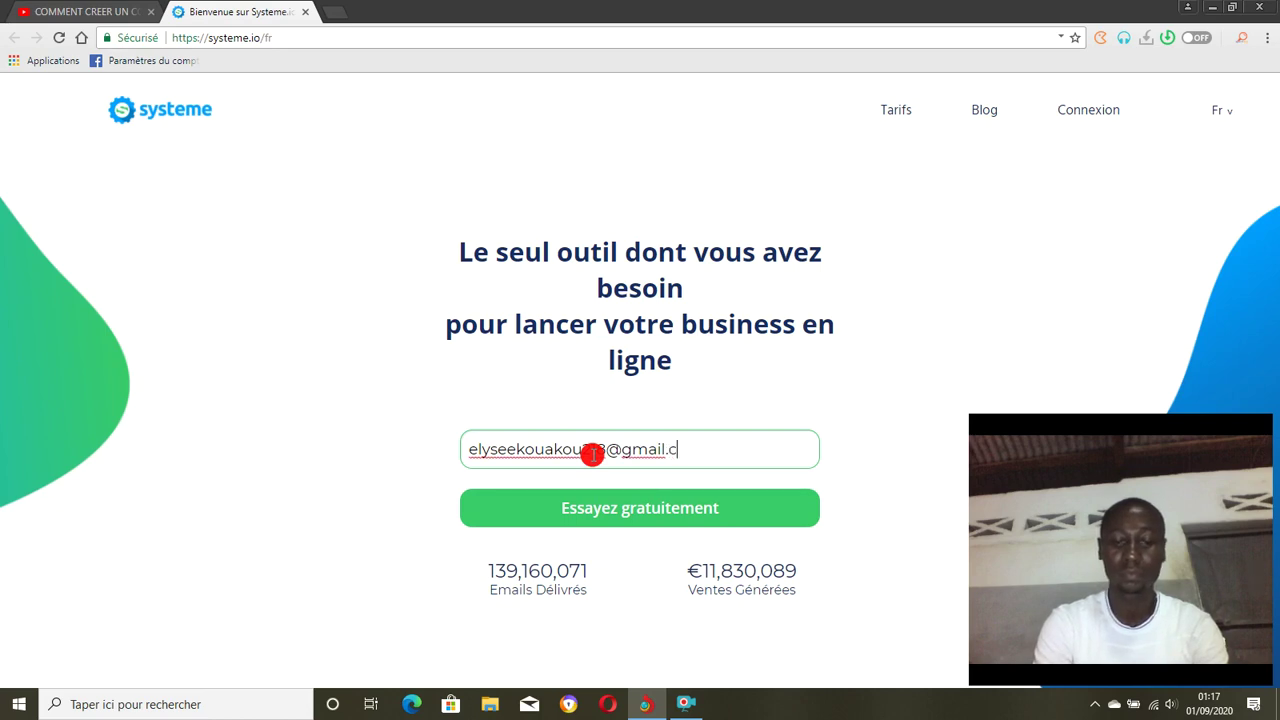
click(606, 511)
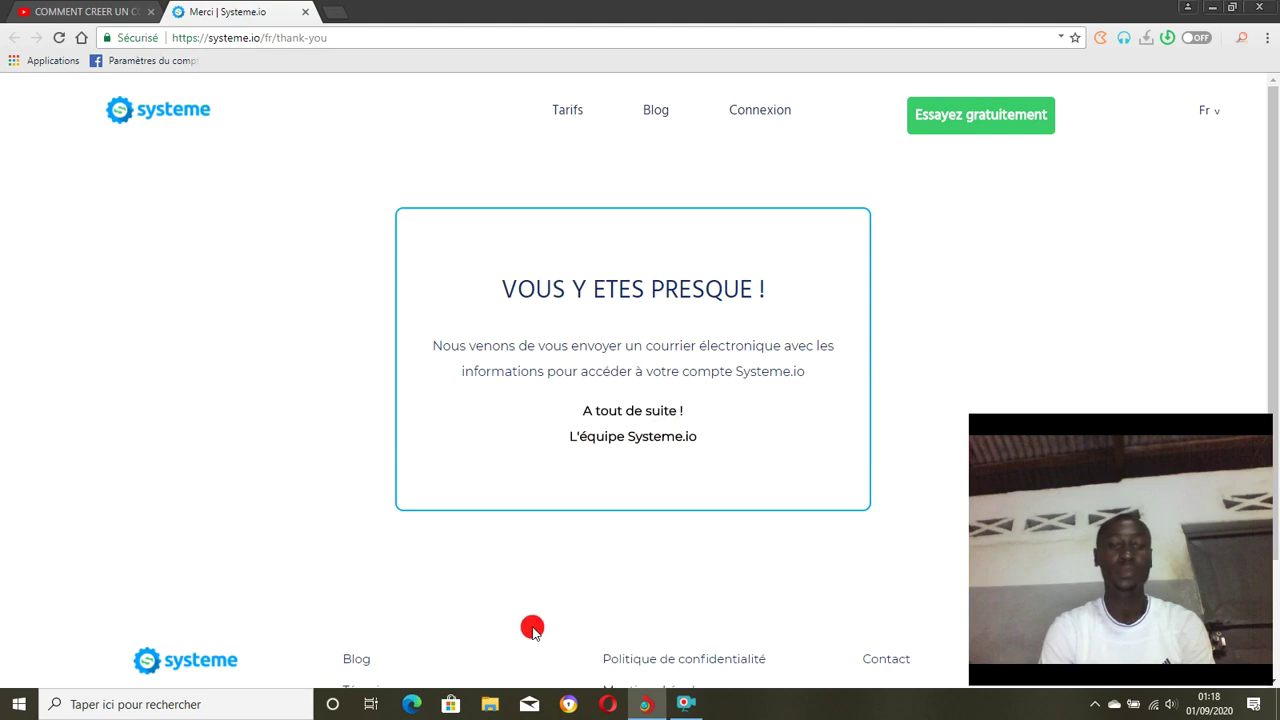
Open the Mail app from the taskbar to look for the access e-mail.
click(530, 704)
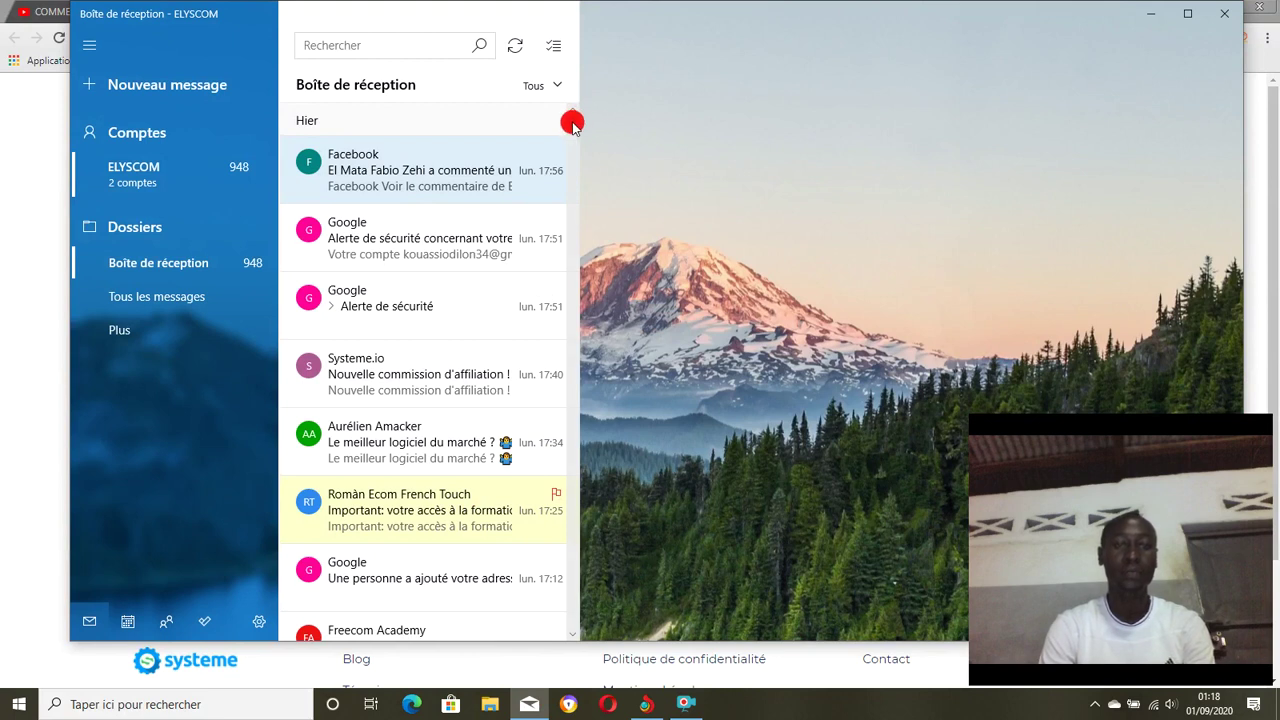
Scroll the inbox and open Systeme.io's 'Confirmez votre inscription' e-mail from Sunday 30/08.
scroll(571, 124, down, 10)
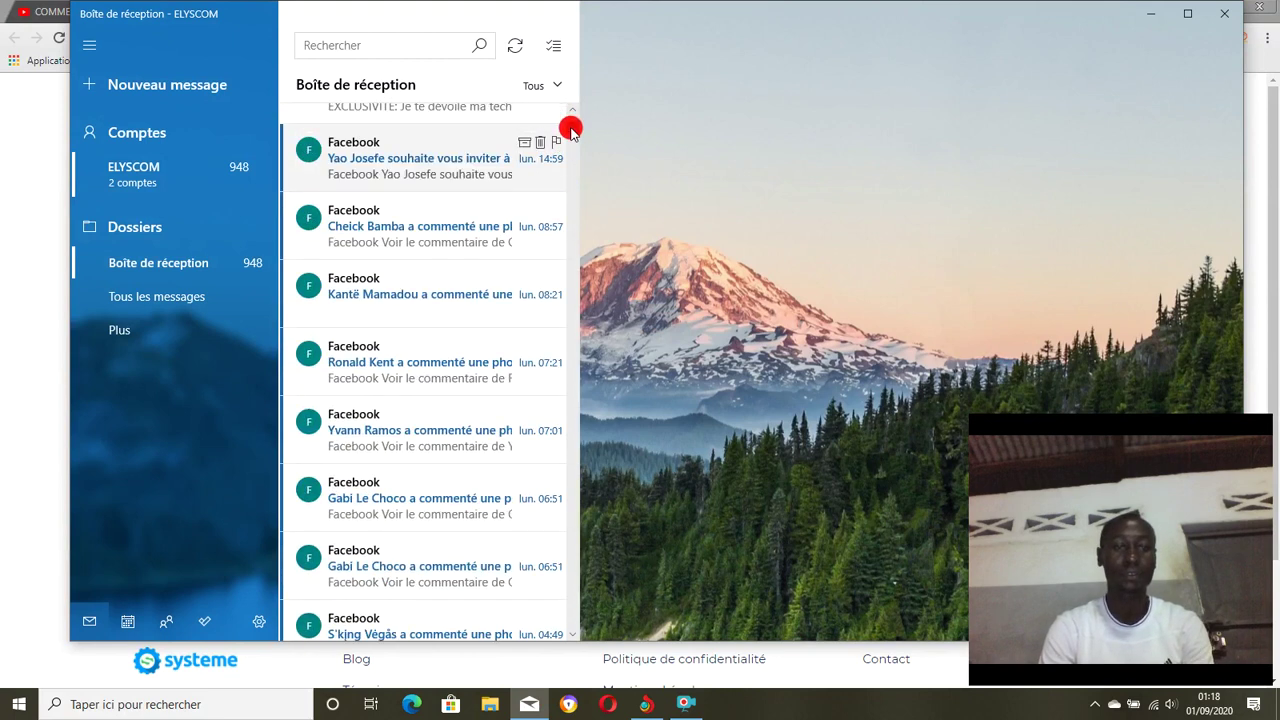
scroll(571, 130, down, 15)
scroll(570, 142, down, 12)
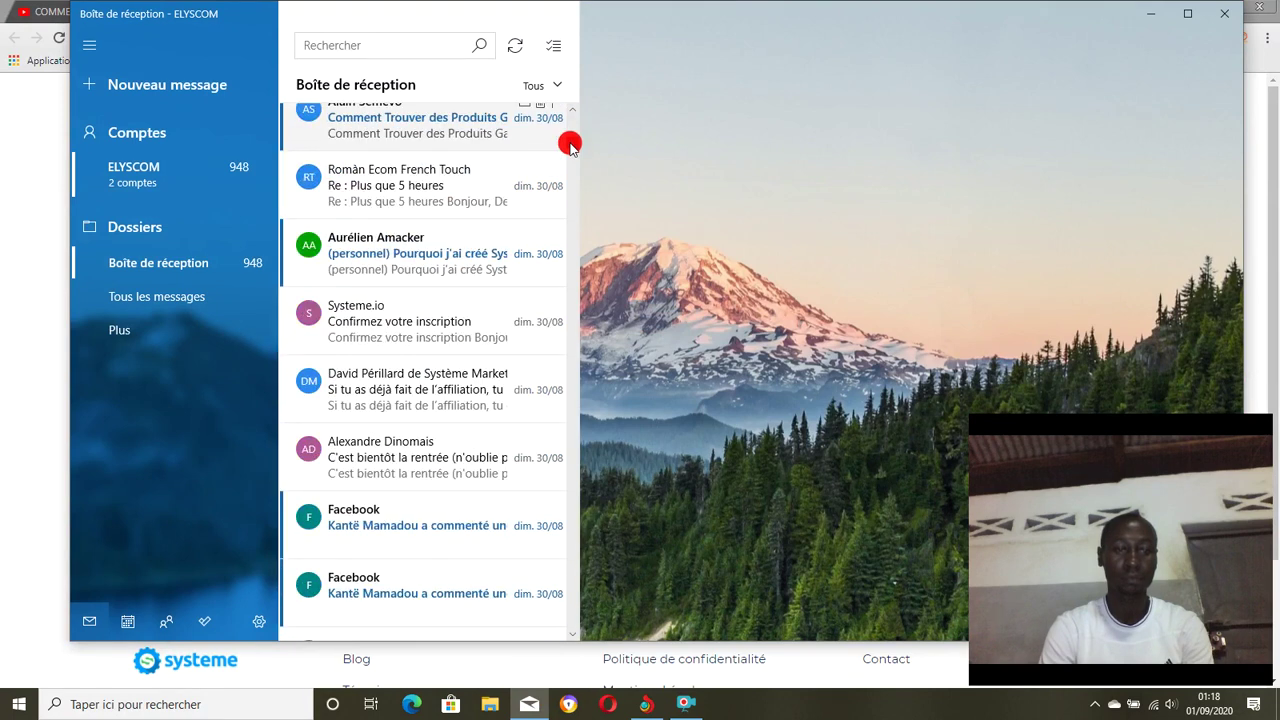
click(418, 318)
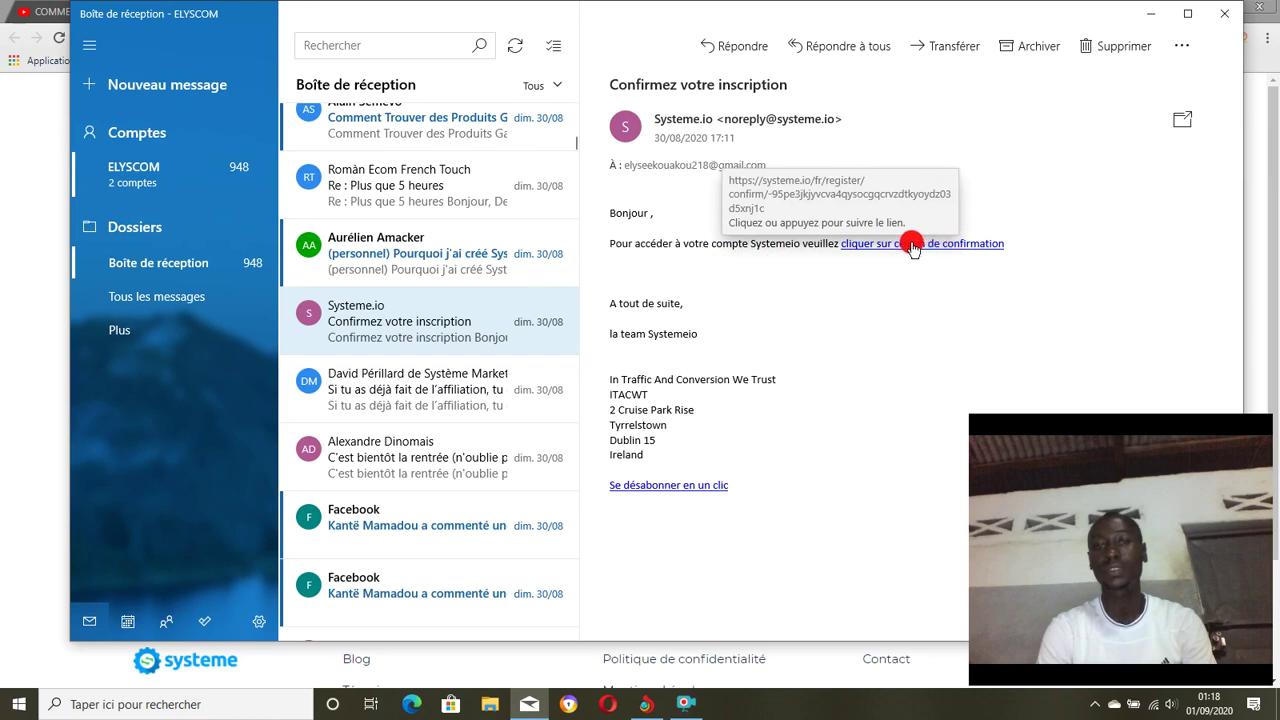
Follow the e-mail's confirmation link and bring Chrome forward on the Systeme.io login page.
click(912, 247)
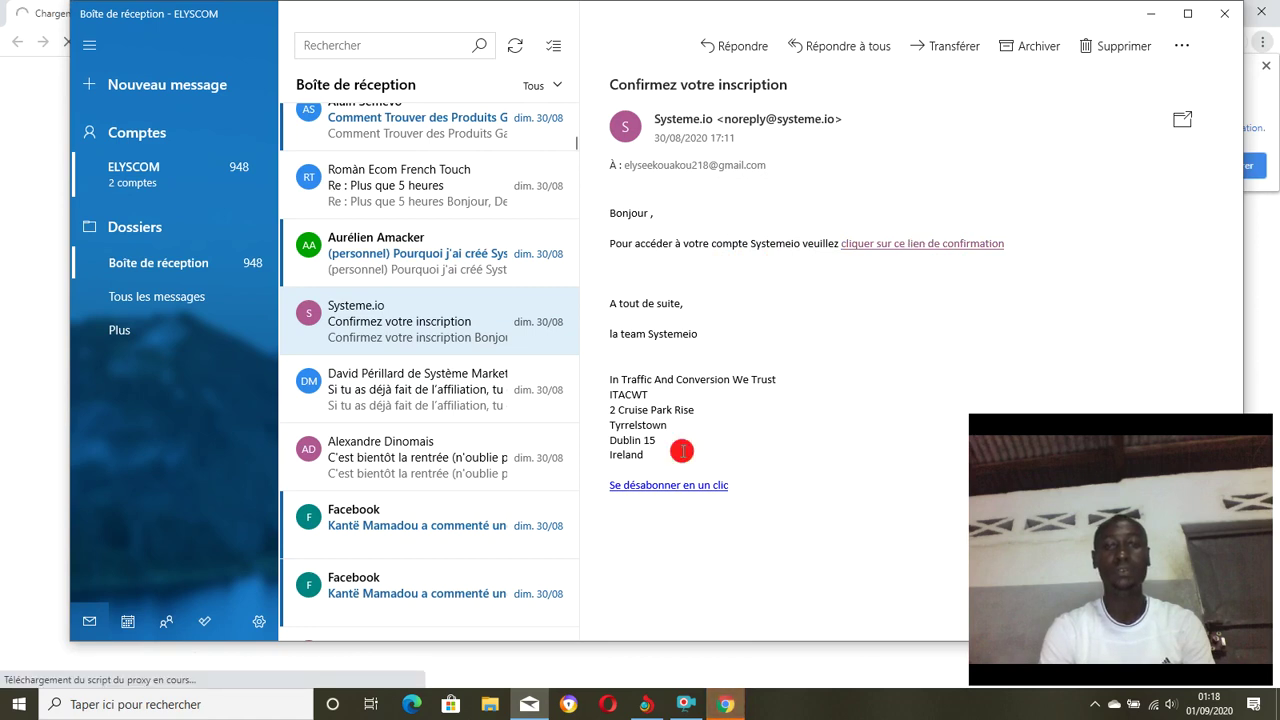
click(732, 706)
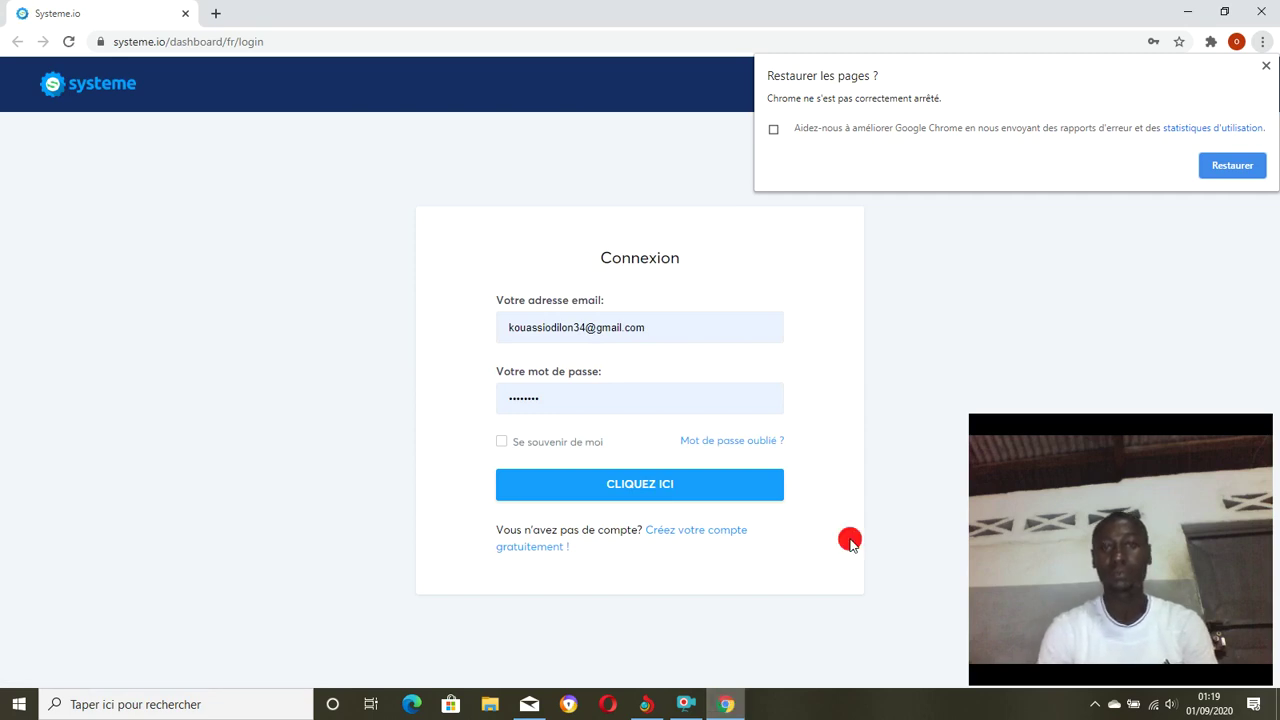
Dismiss Chrome's restore prompt and sign in with the second saved account from autofill.
click(1266, 64)
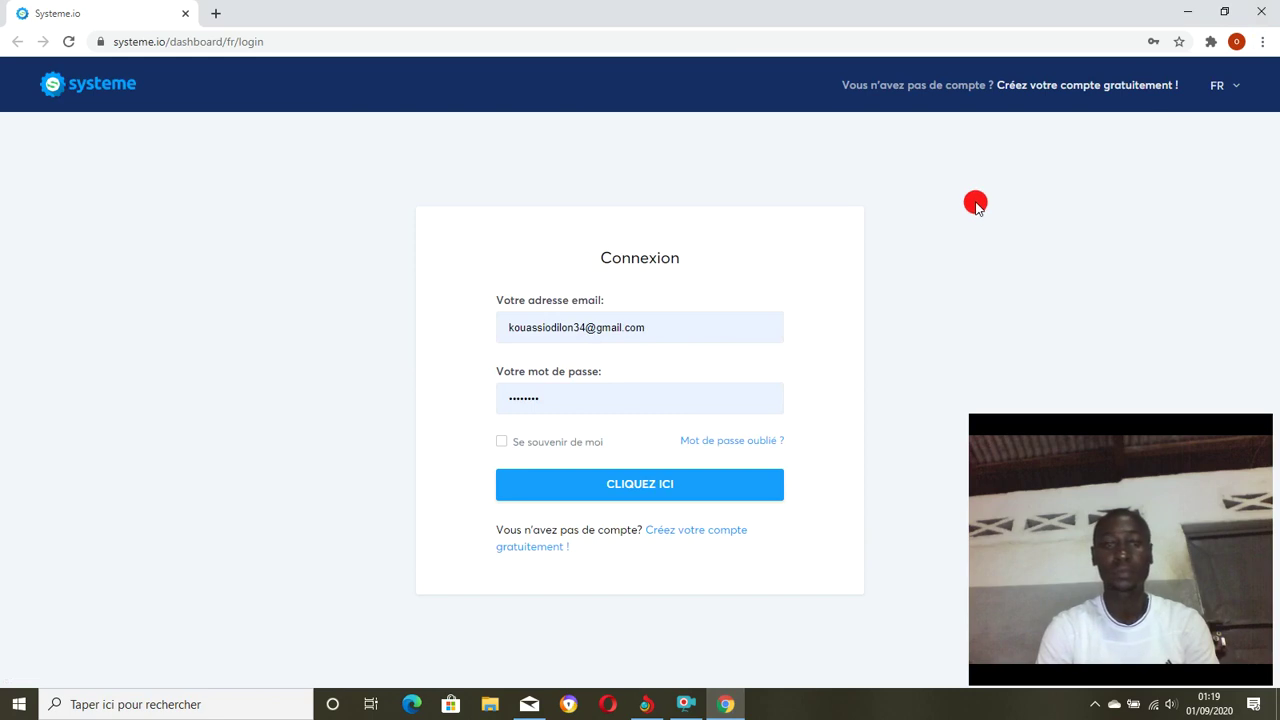
click(665, 331)
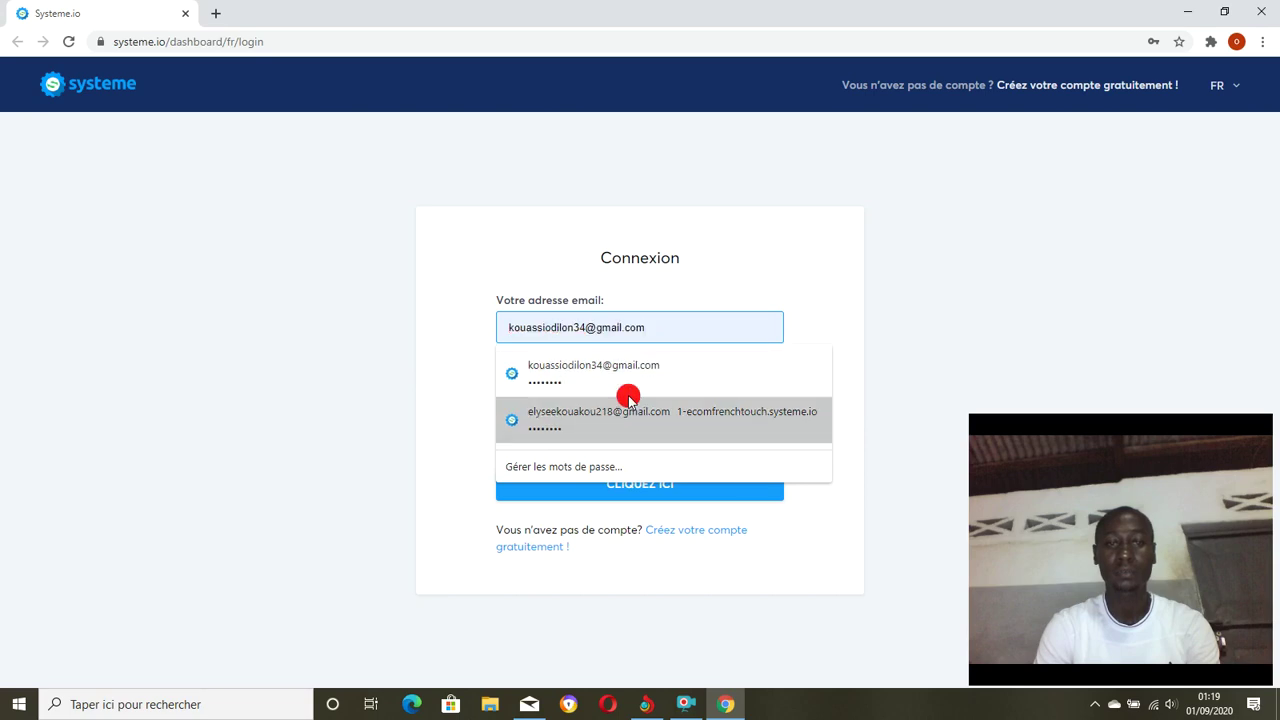
click(612, 421)
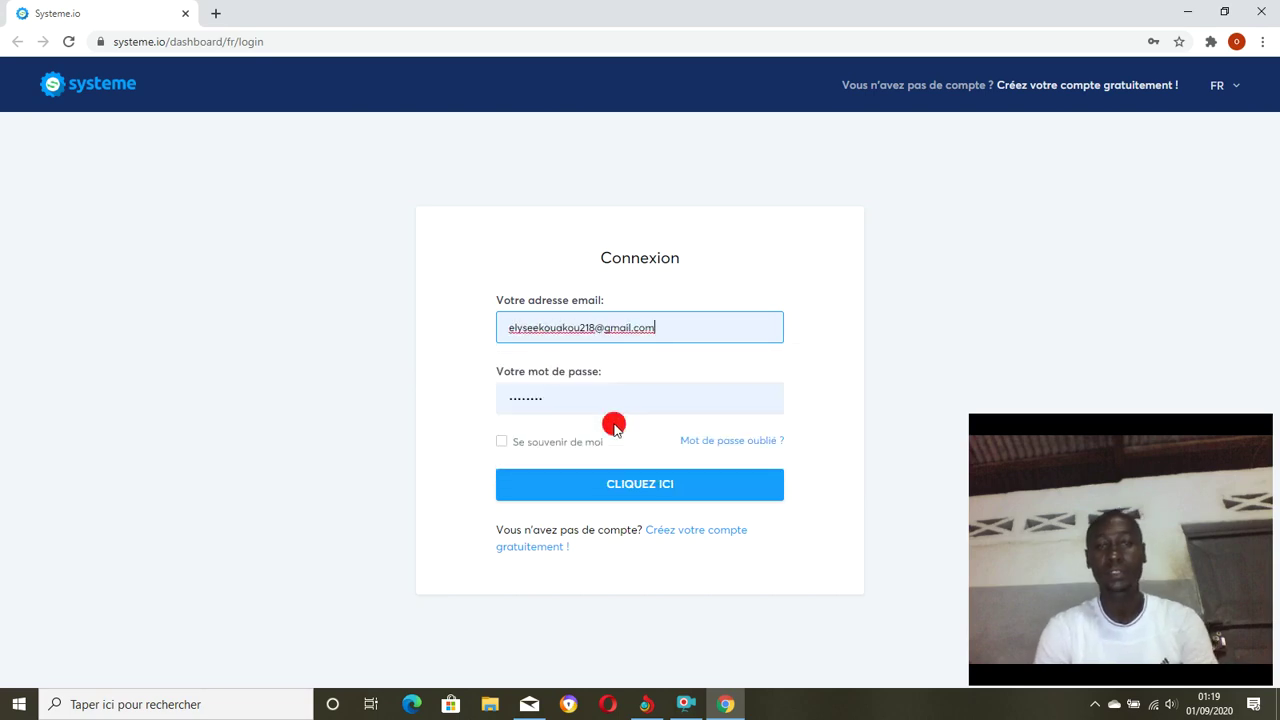
click(613, 490)
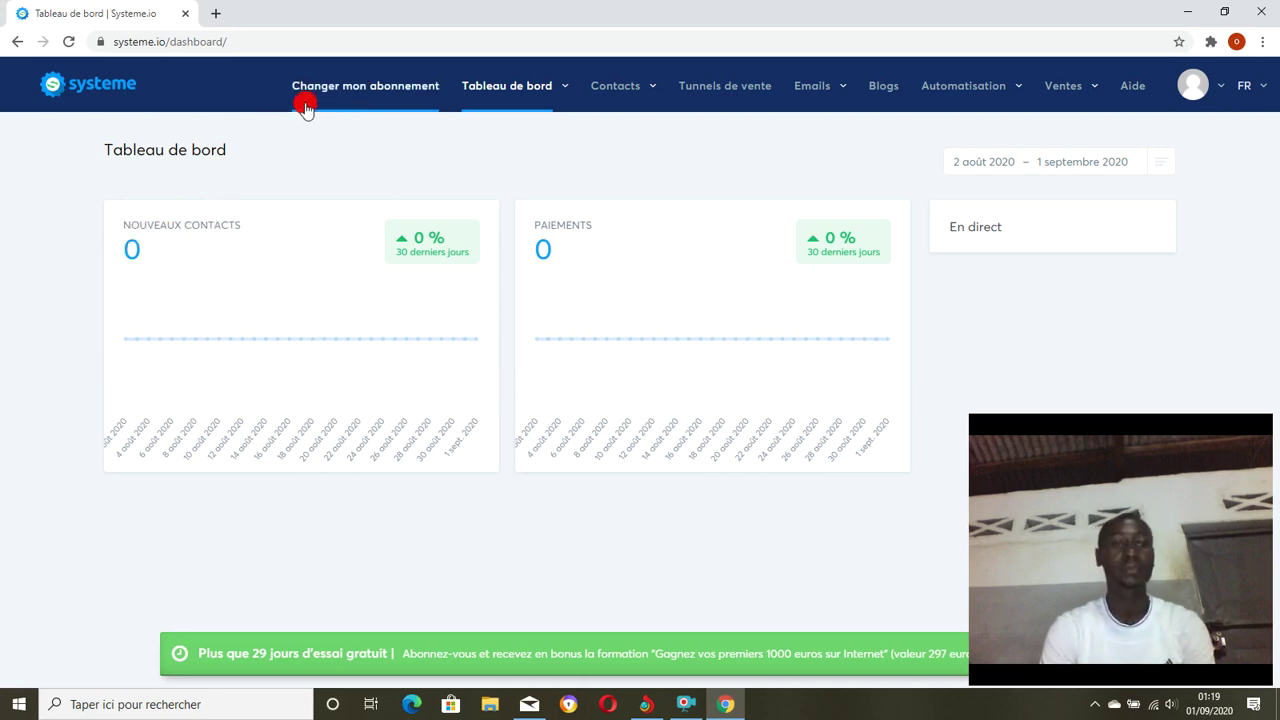
Open 'Changer mon abonnement' to compare the Startup, Webinar and Entreprise plans.
click(376, 90)
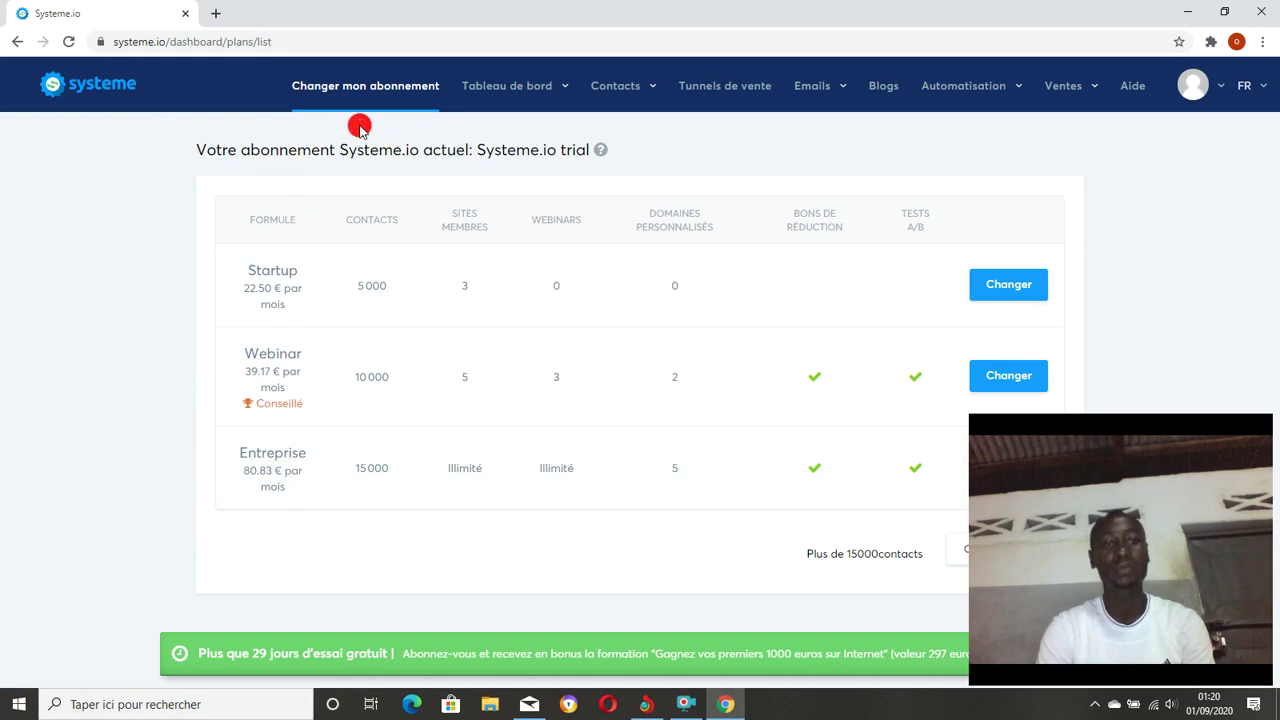
mouse_move(528, 108)
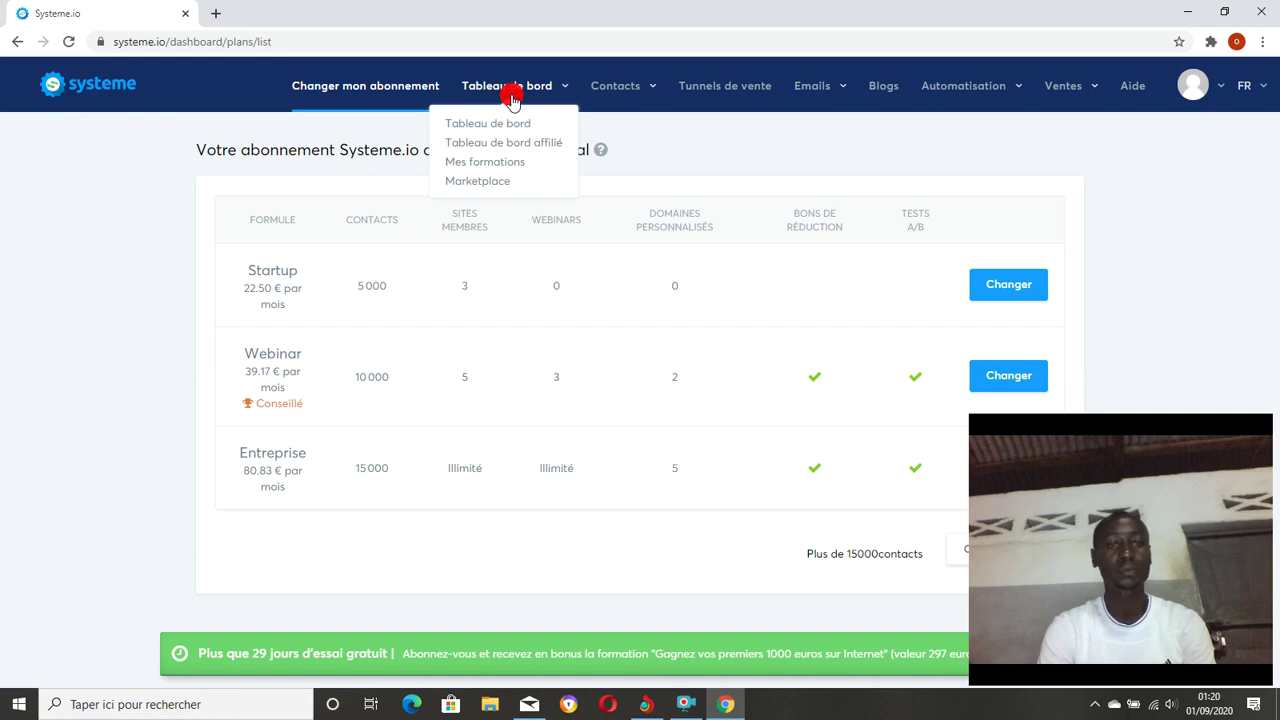
Choose 'Tableau de bord affilié' from the Tableau de bord menu.
click(507, 143)
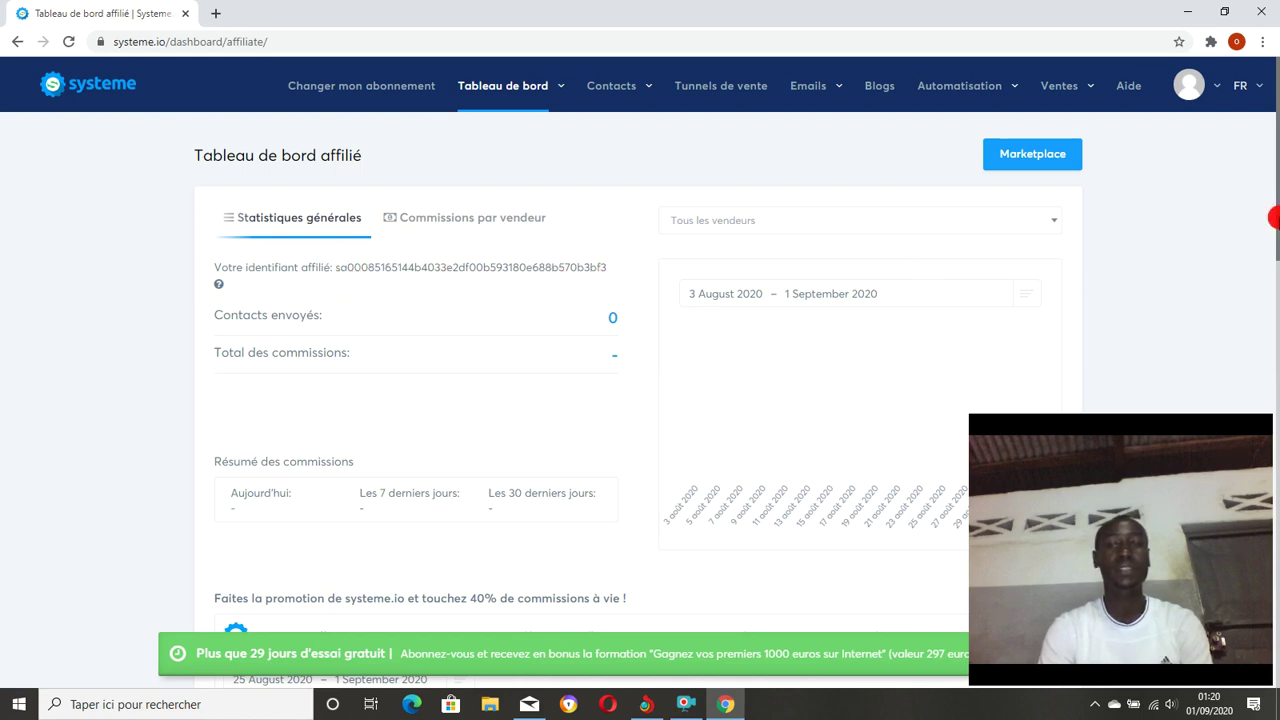
drag(1273, 215, 1273, 308)
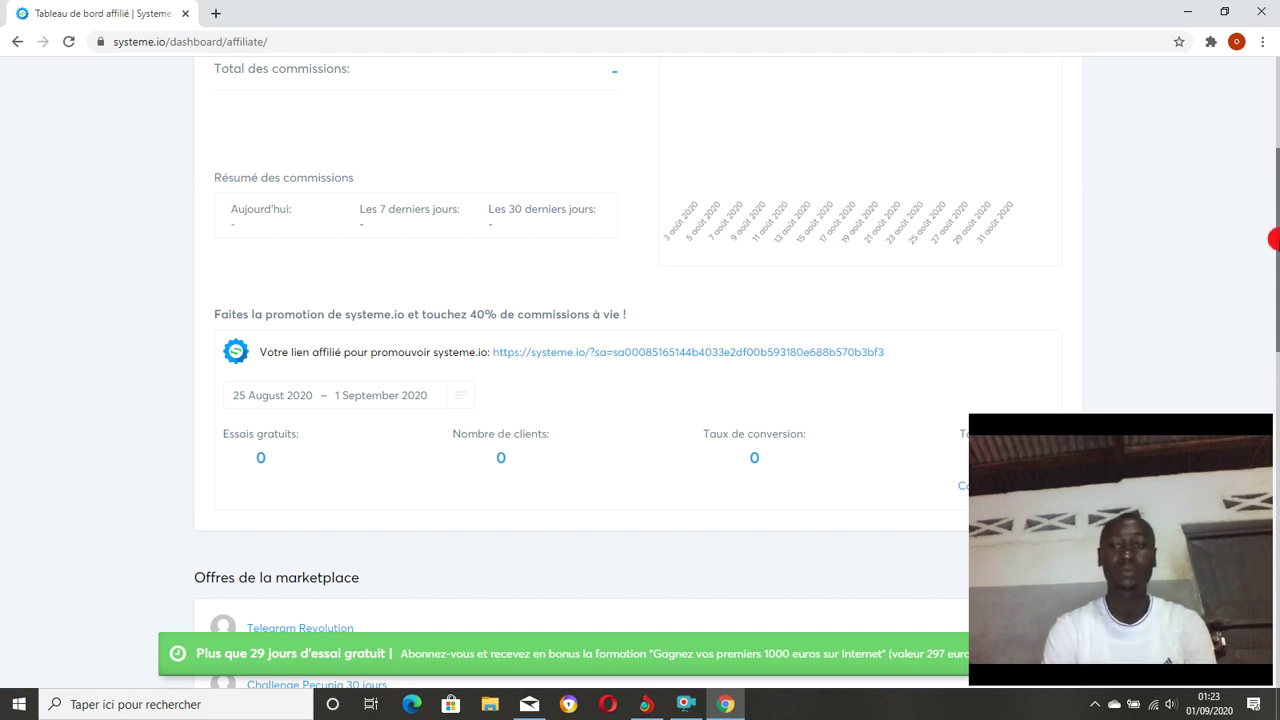
drag(1273, 241, 1271, 131)
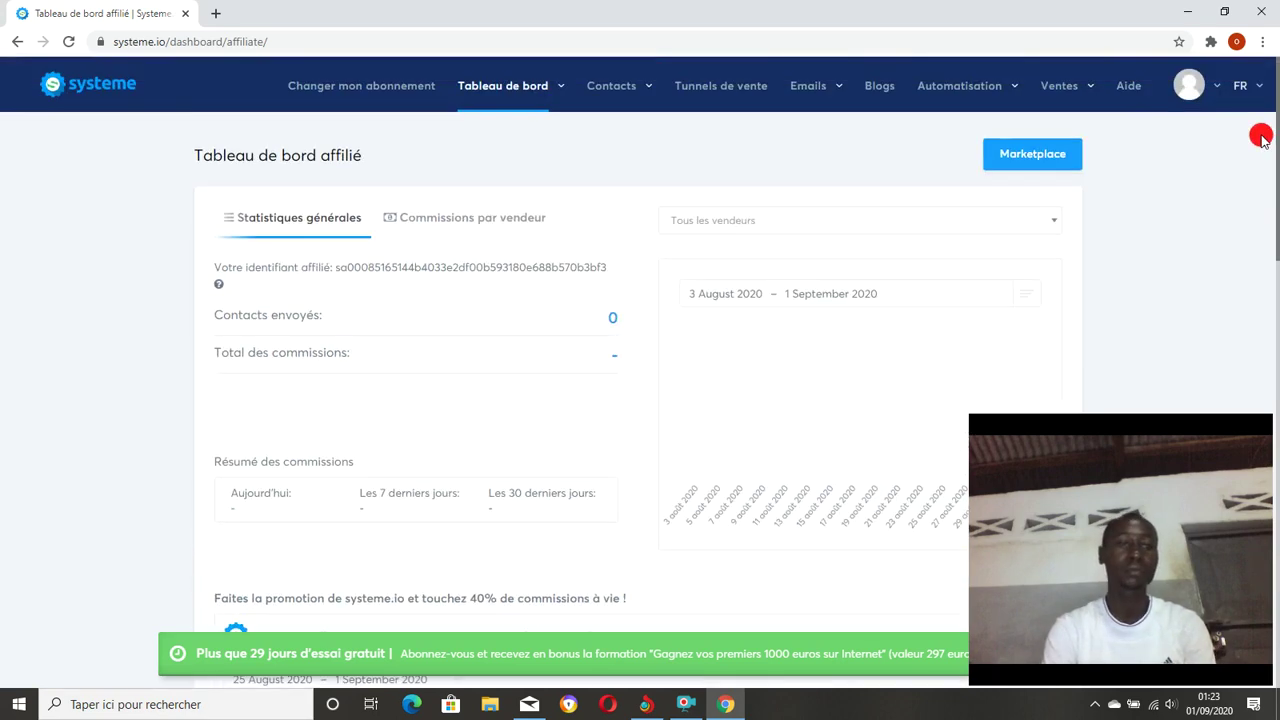
Choose 'Marketplace' from the Tableau de bord dropdown to list affiliate offers.
mouse_move(545, 101)
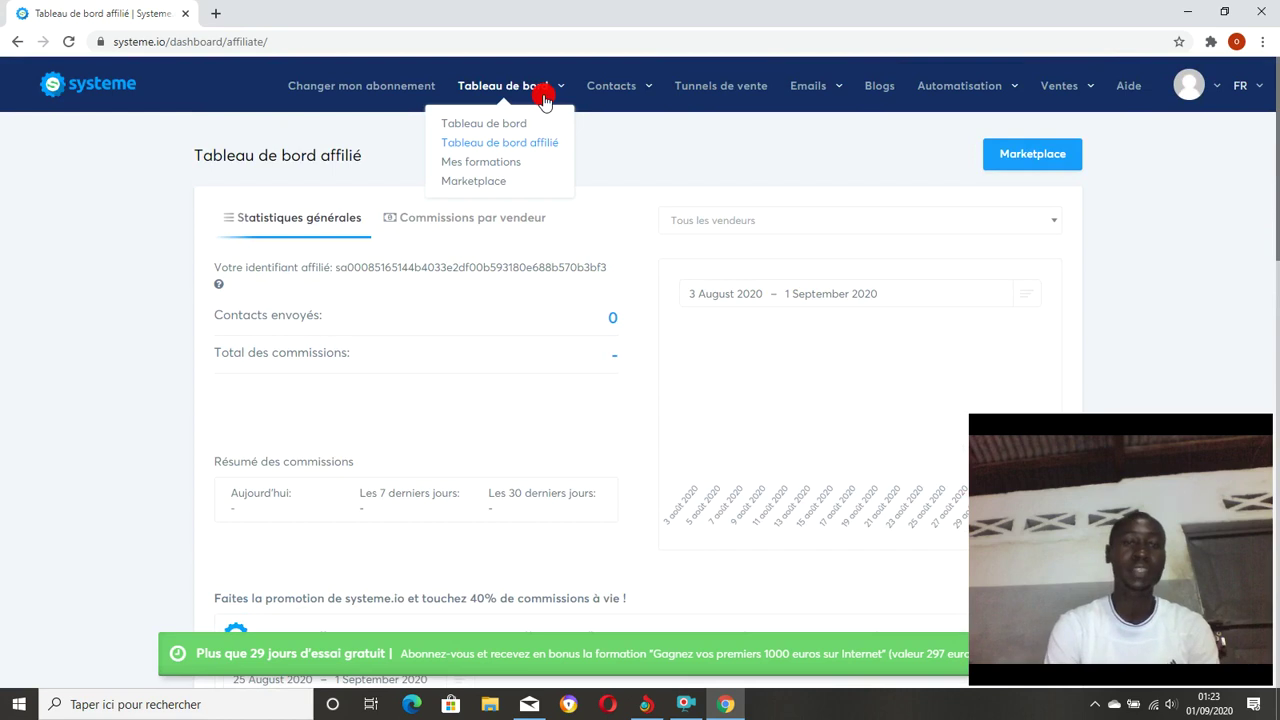
click(476, 185)
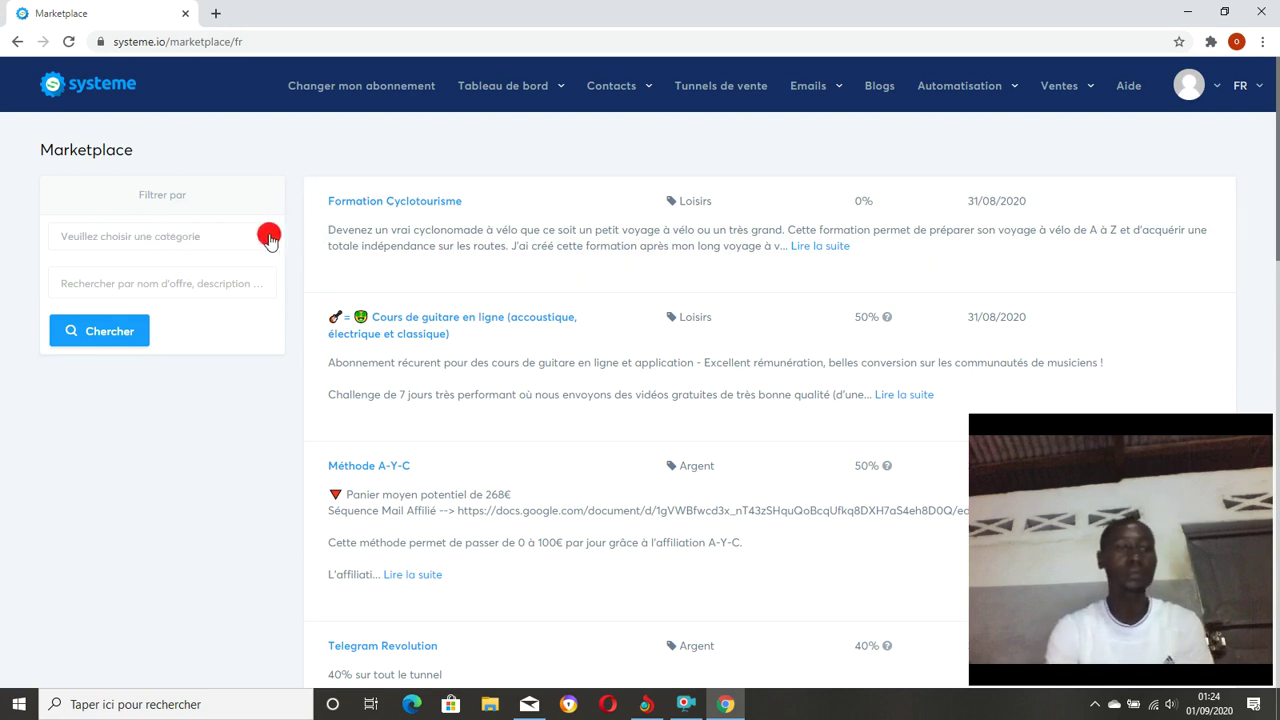
Filter Marketplace offers to category Produits d'information and sub-category Argent.
click(269, 240)
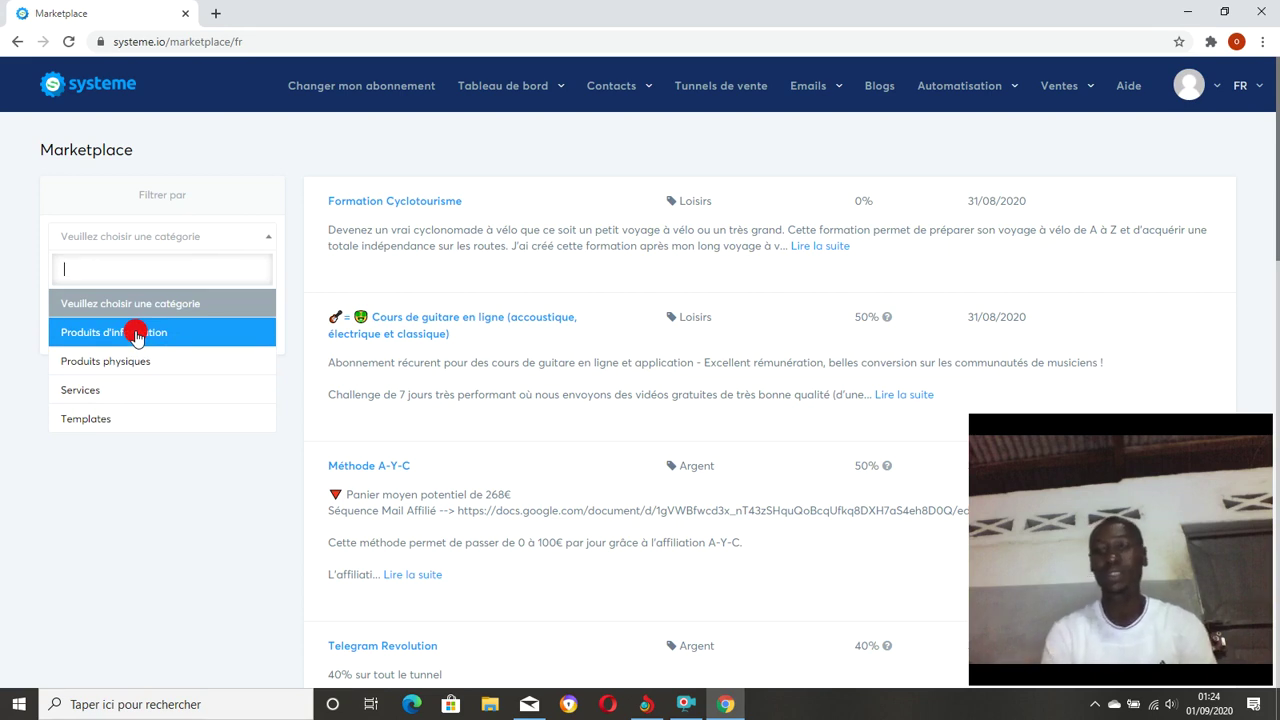
click(137, 334)
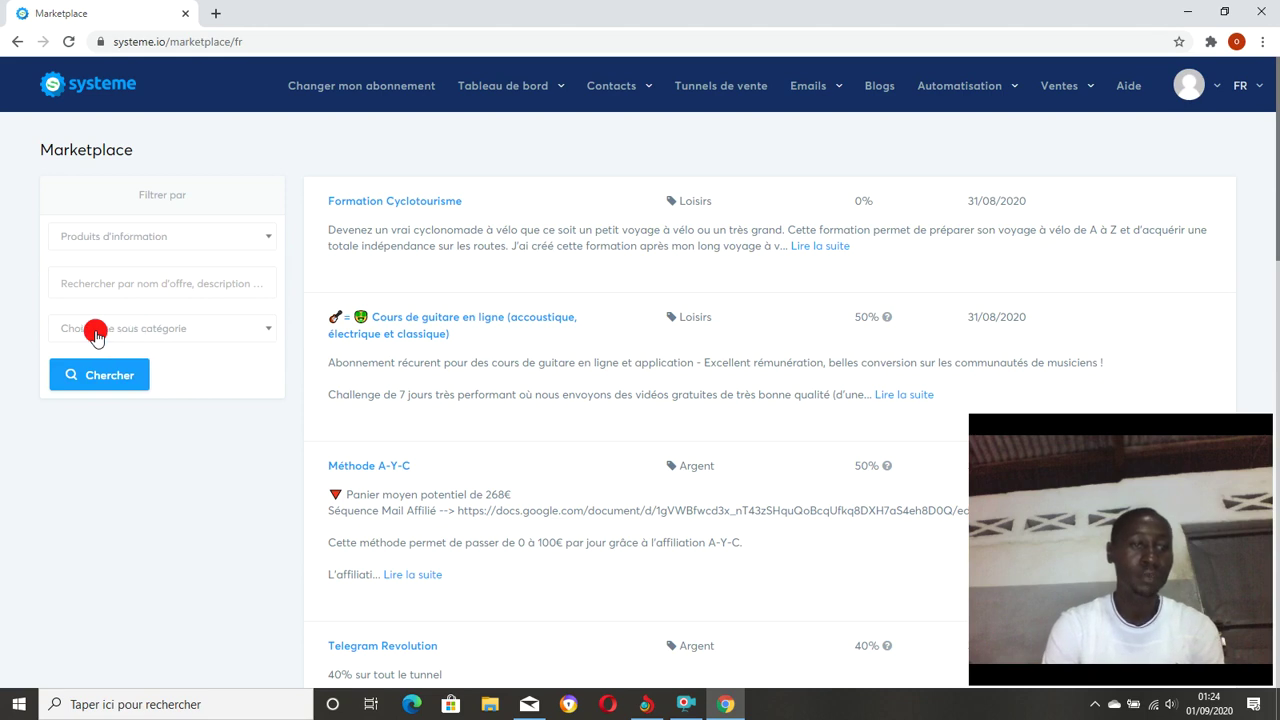
click(268, 330)
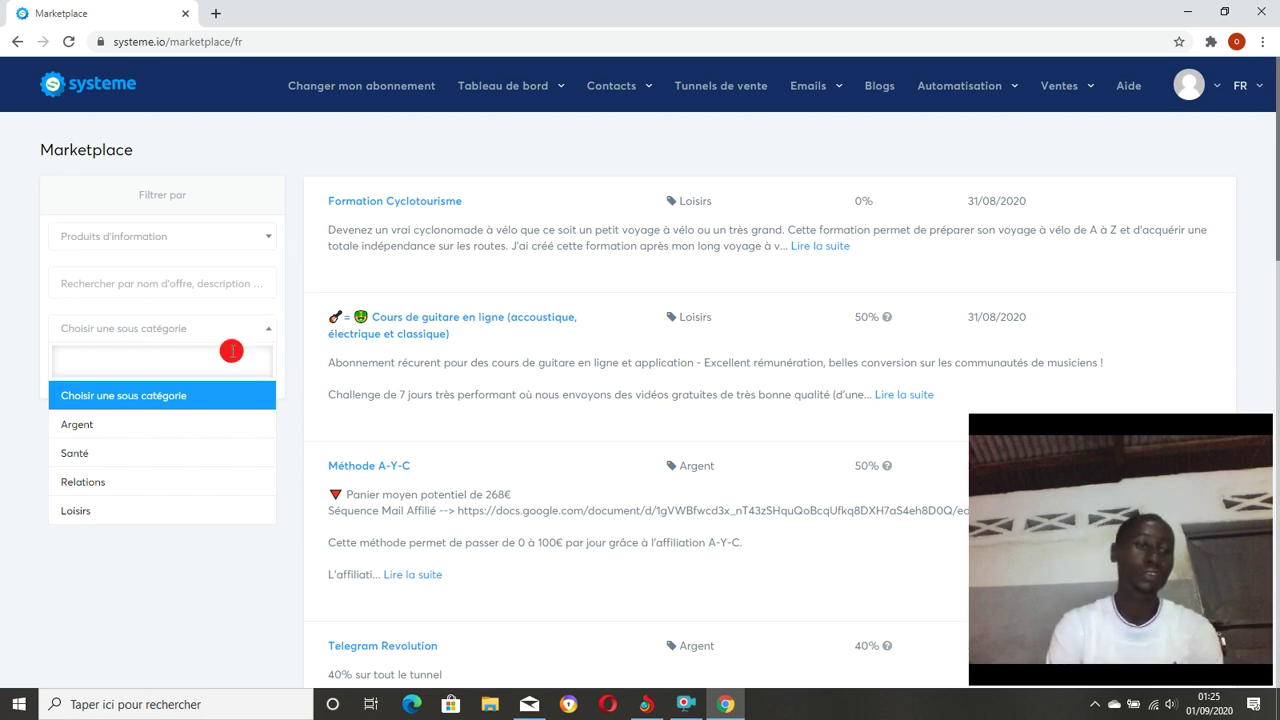
click(79, 425)
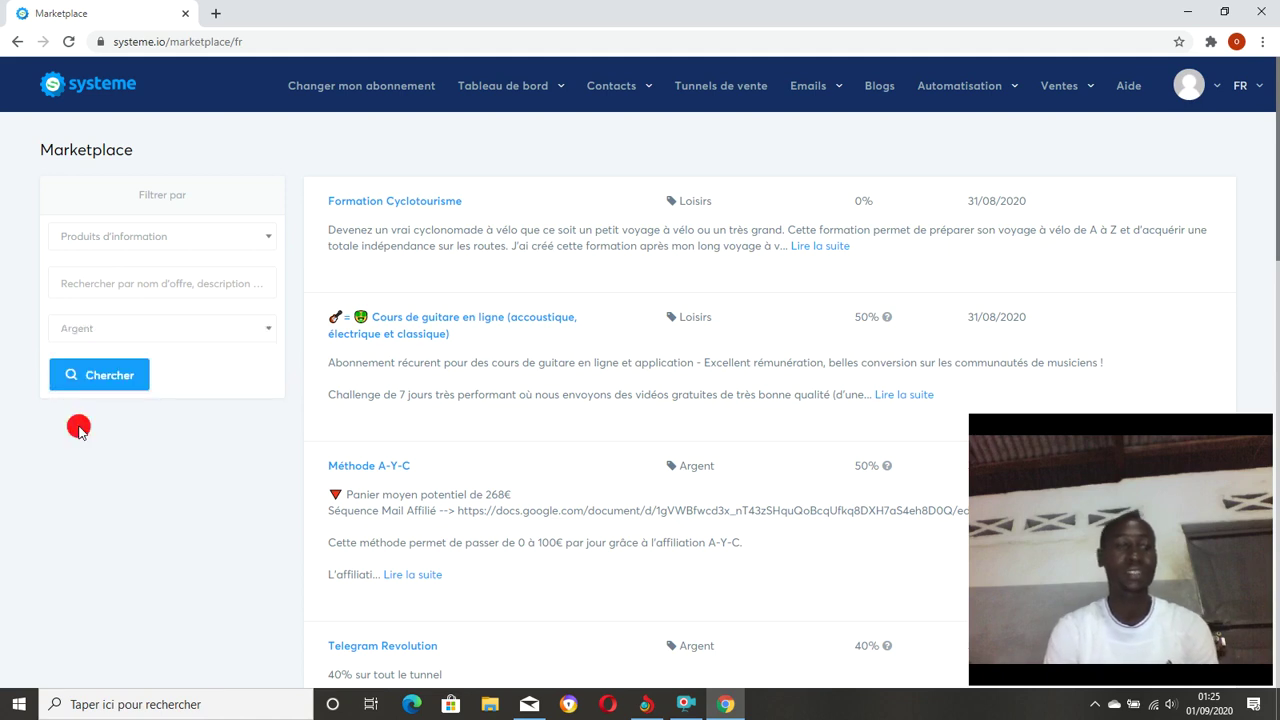
Apply the Argent filter and scroll down to the bottom of results page 1.
click(96, 376)
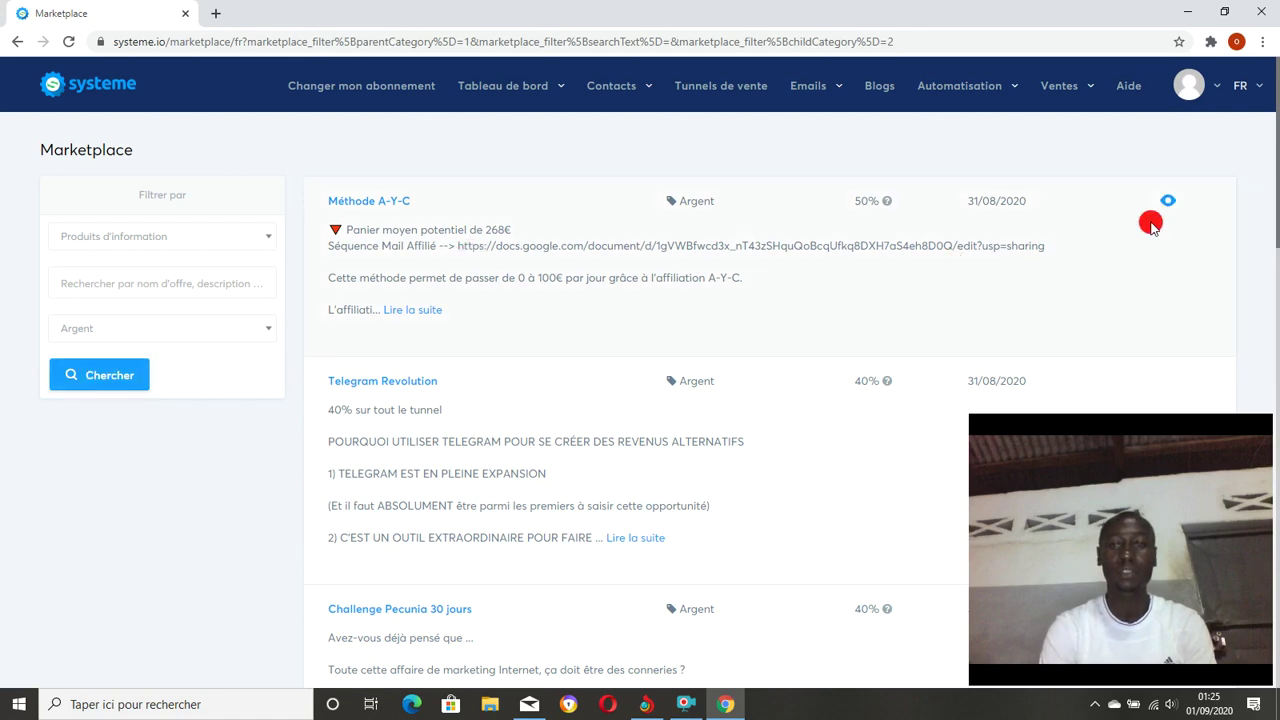
drag(1272, 205, 1229, 260)
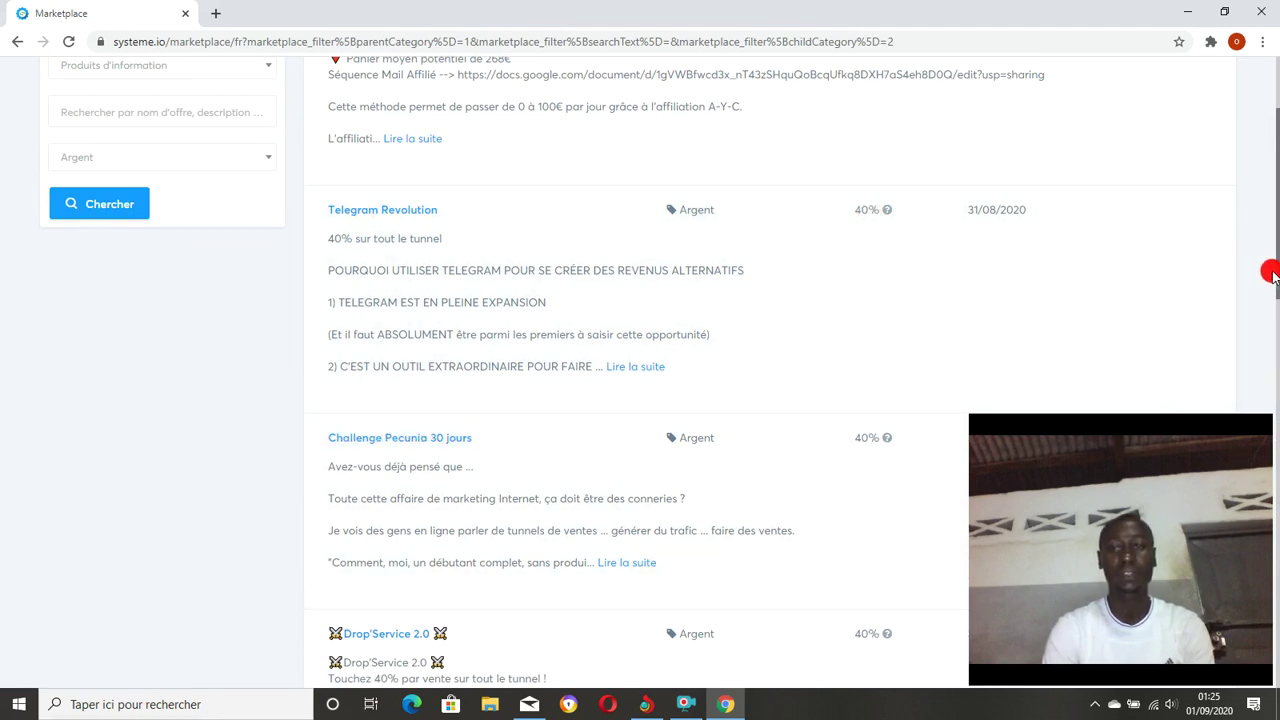
drag(1268, 273, 1270, 402)
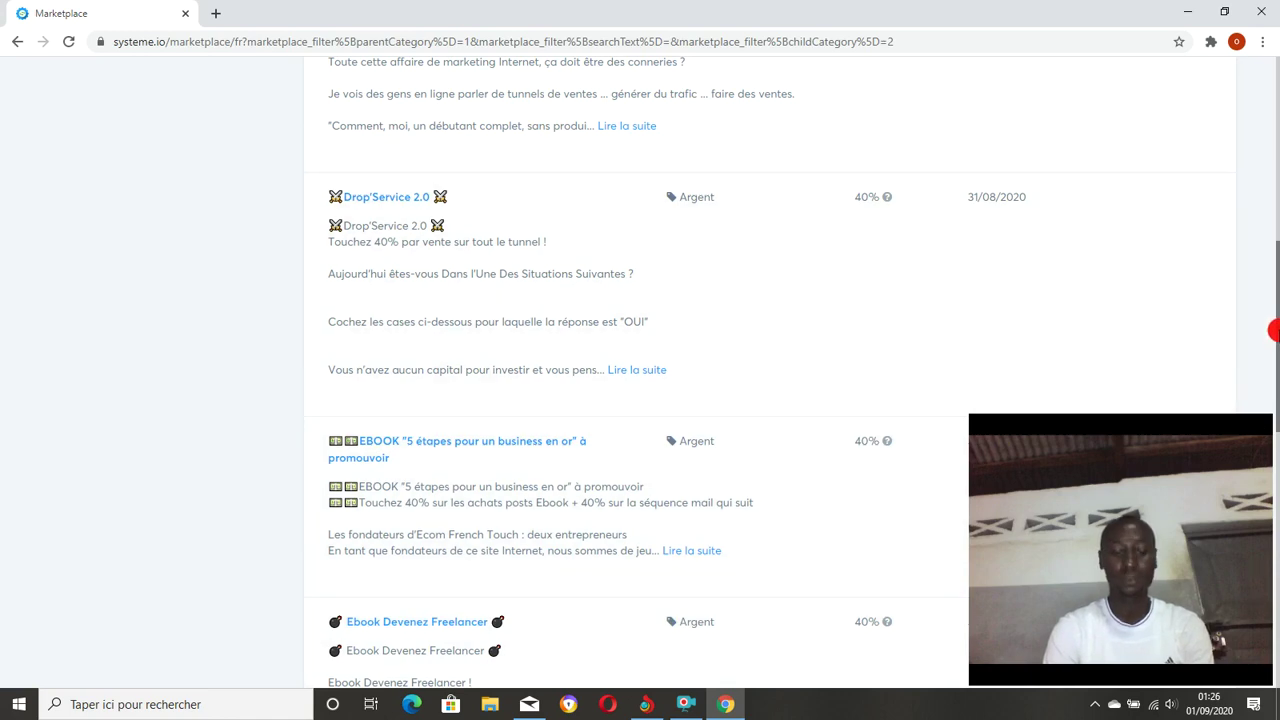
drag(1272, 330, 1258, 591)
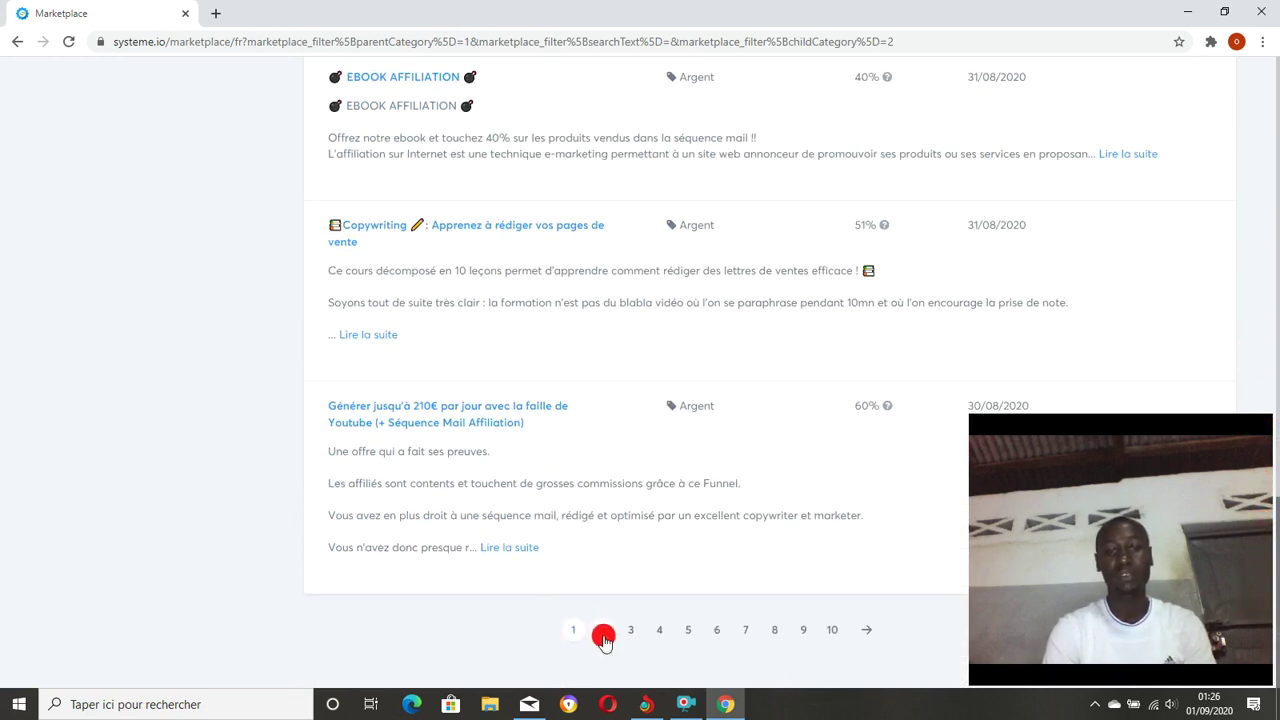
Go to page 2 of the Argent offers and browse listings like Drop Hacking and Copywriting PRO.
click(866, 630)
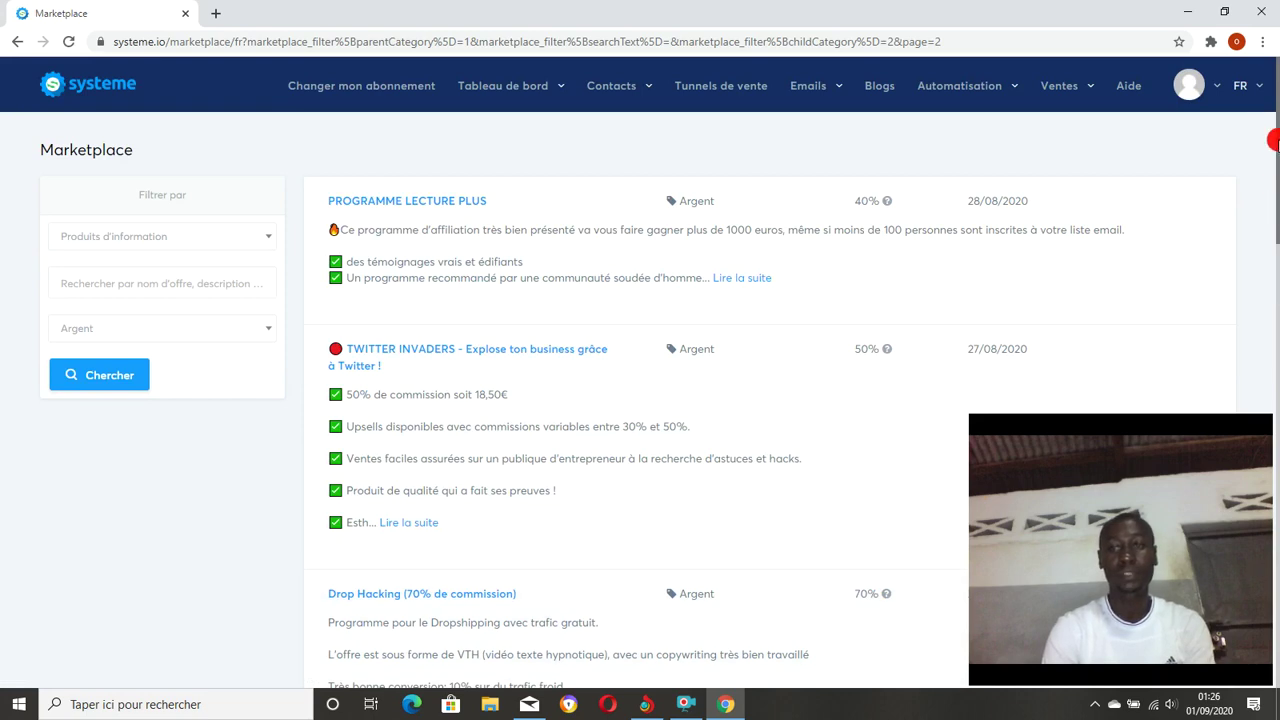
drag(1274, 140, 1243, 592)
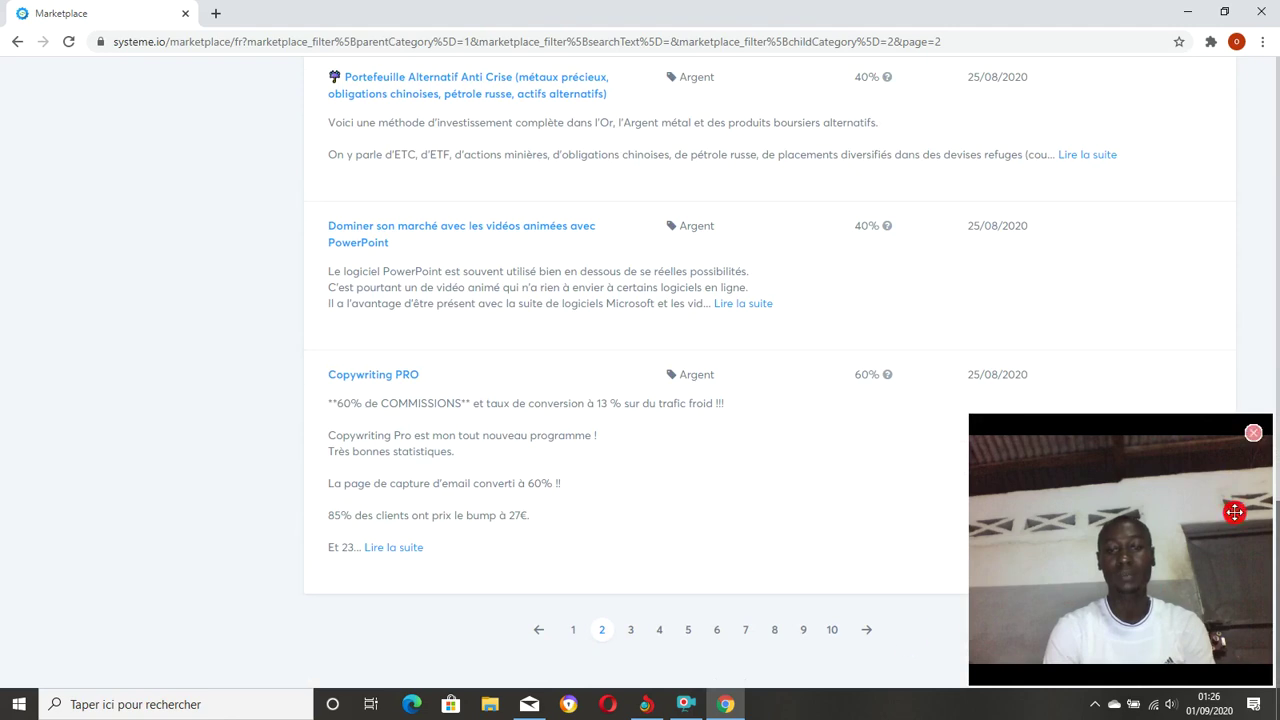
drag(1198, 560, 211, 572)
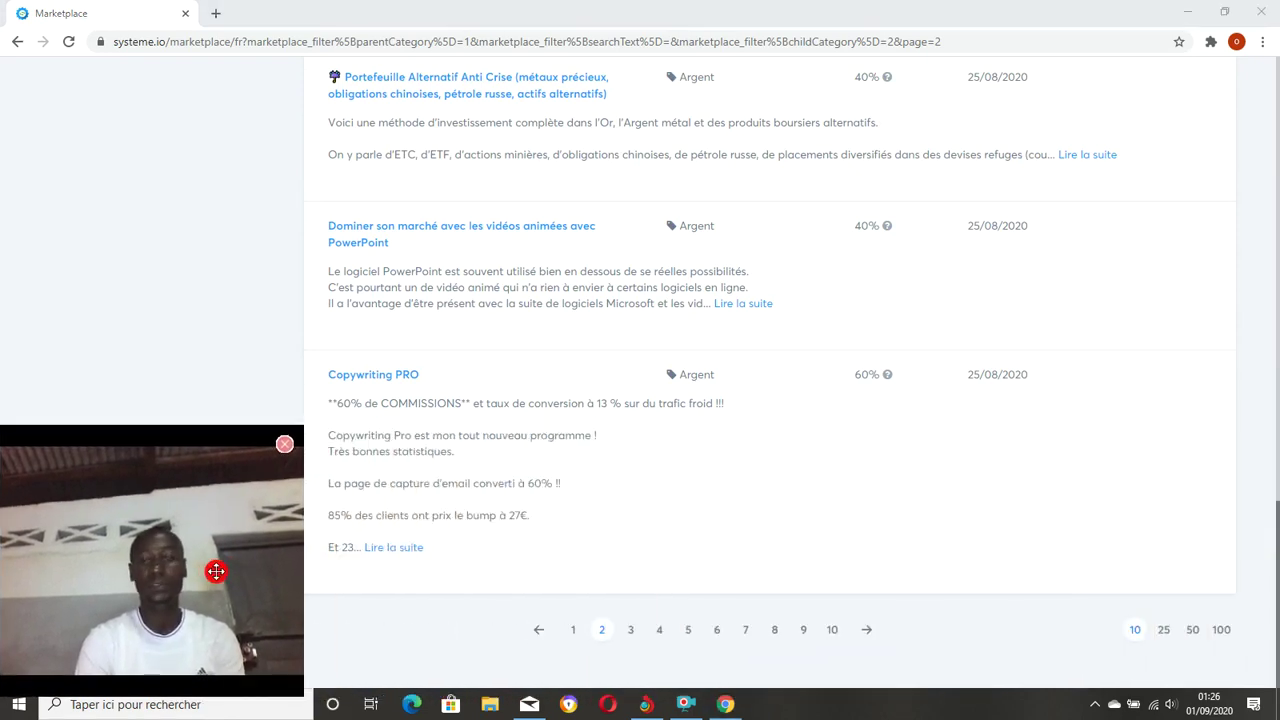
Show 25 Argent offers per page, scroll through them, and return to the top.
click(1170, 631)
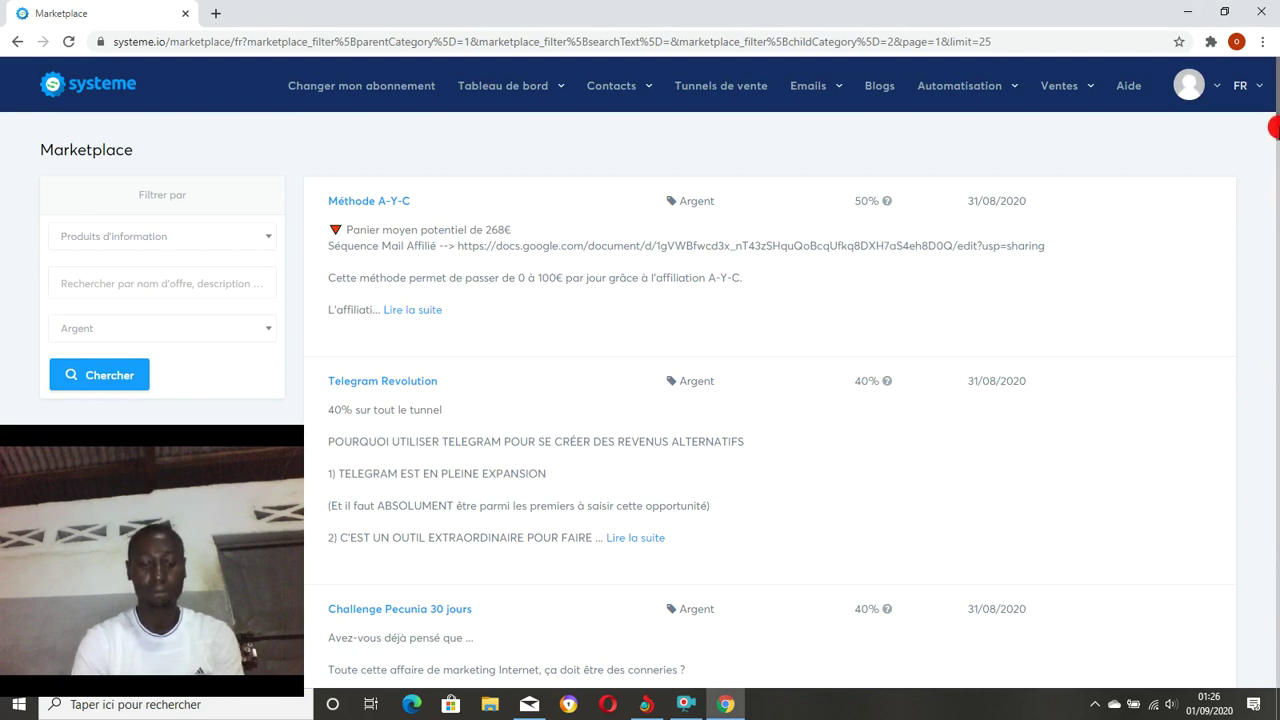
drag(1273, 127, 1272, 686)
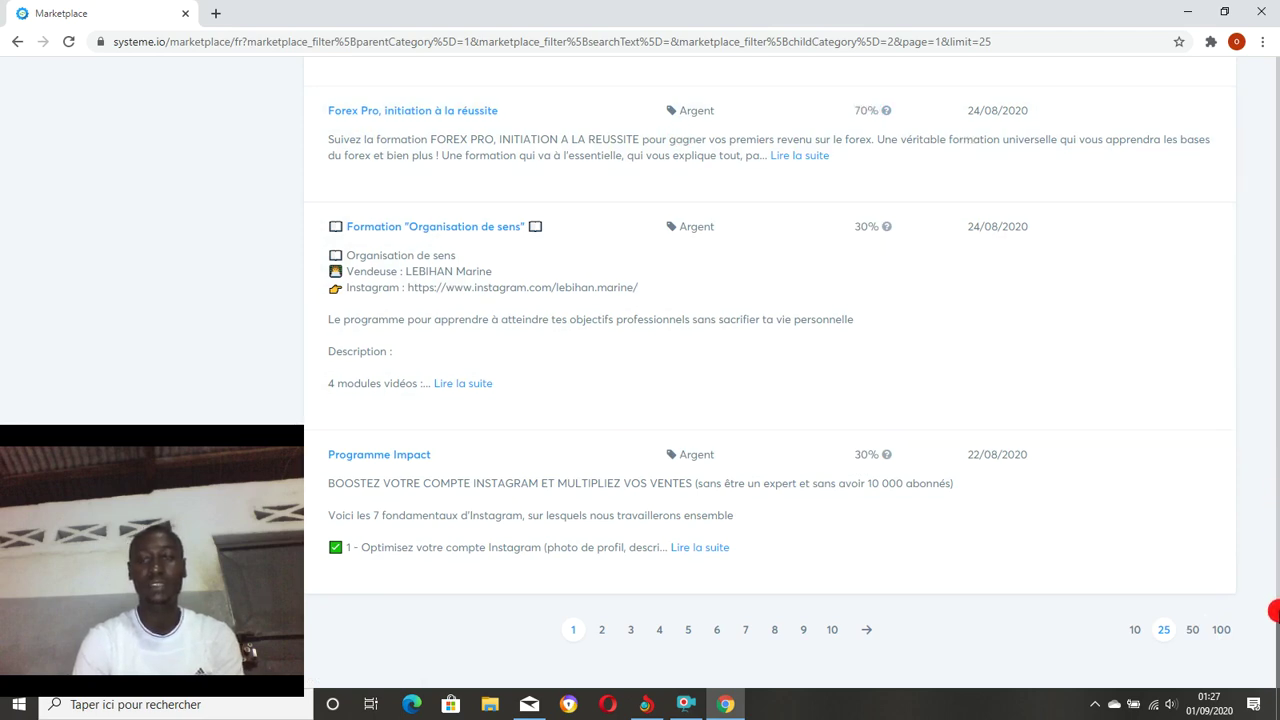
drag(1274, 616, 1048, 523)
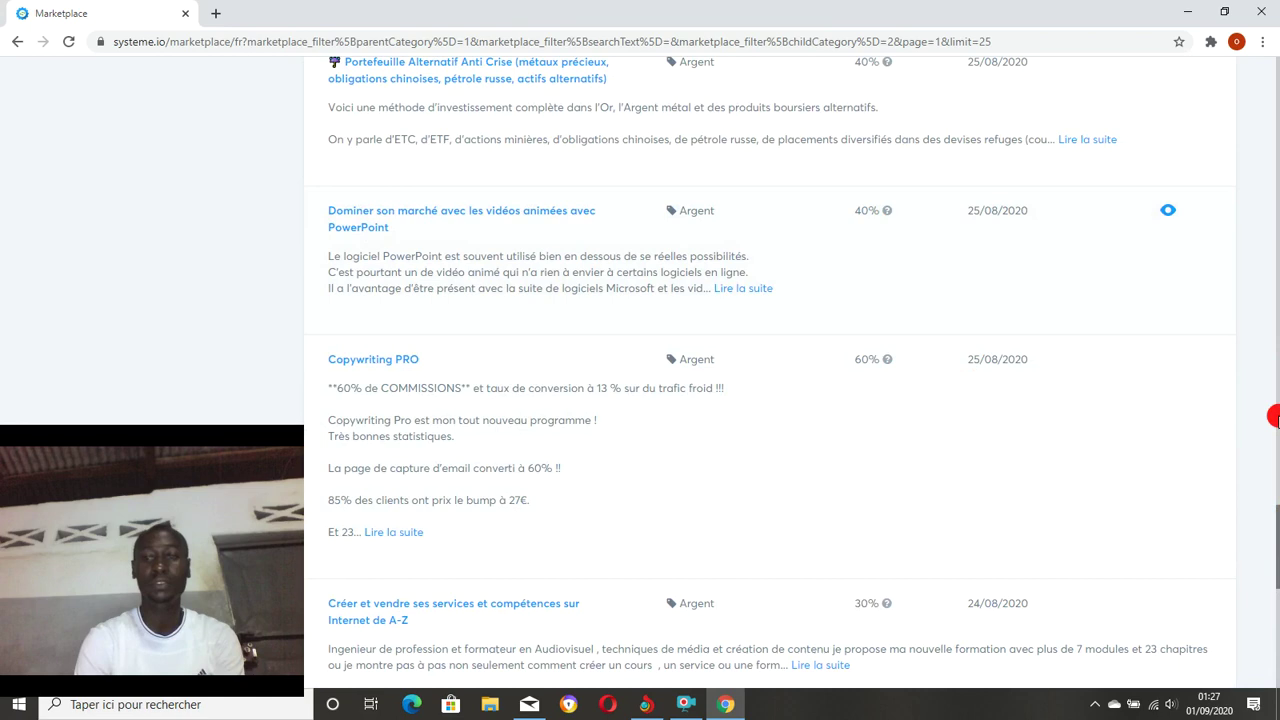
drag(1273, 525, 1273, 68)
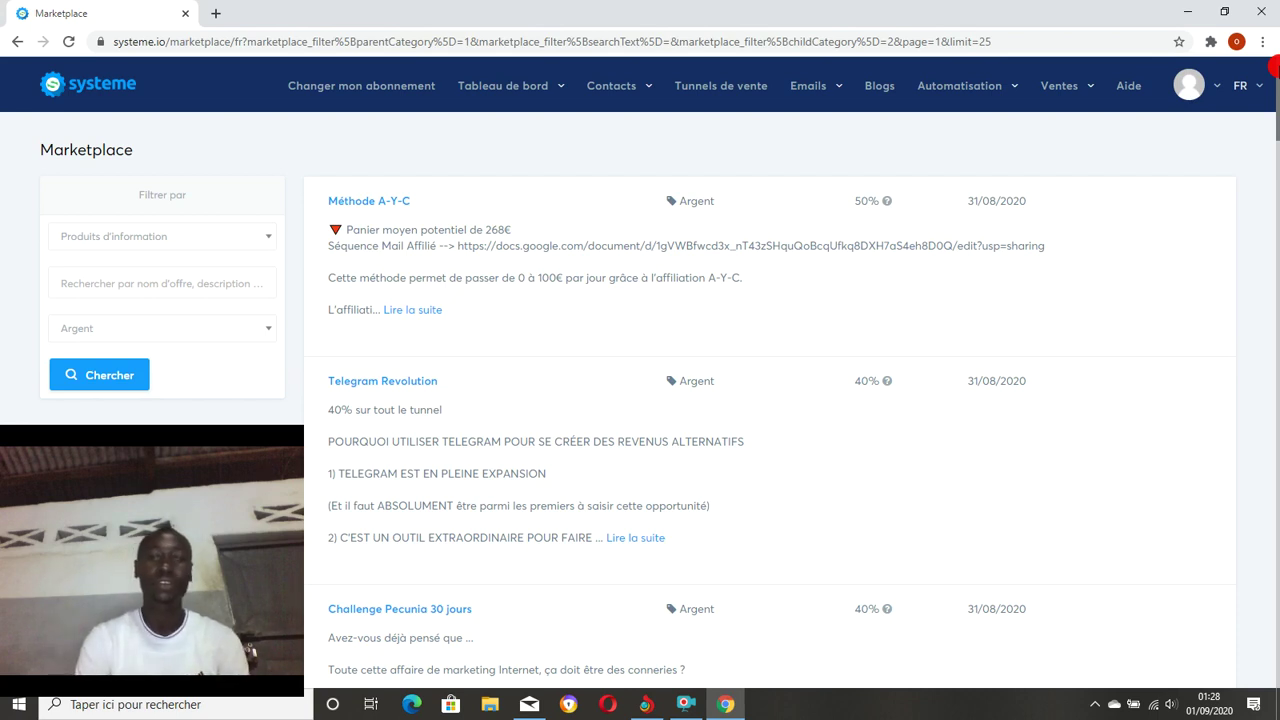
Open the 'Aide' contact page 'Comment peut-on vous aider?' with its help options.
click(1131, 95)
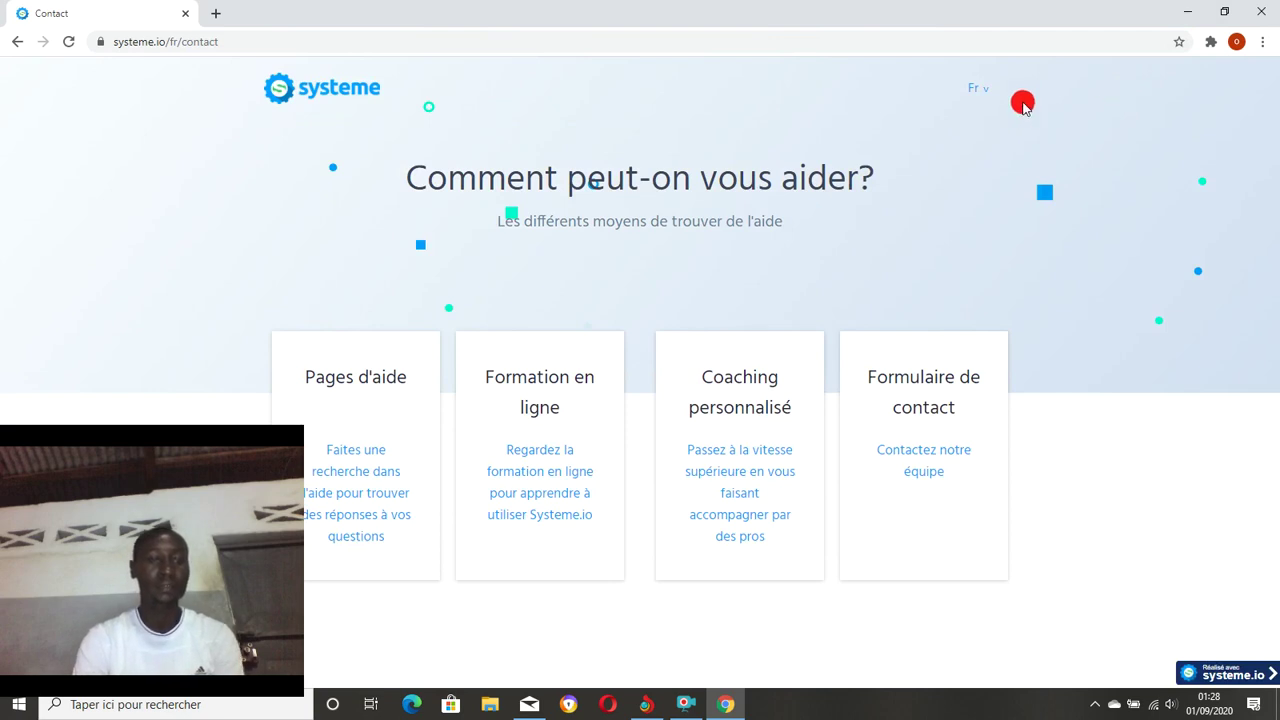
mouse_move(251, 477)
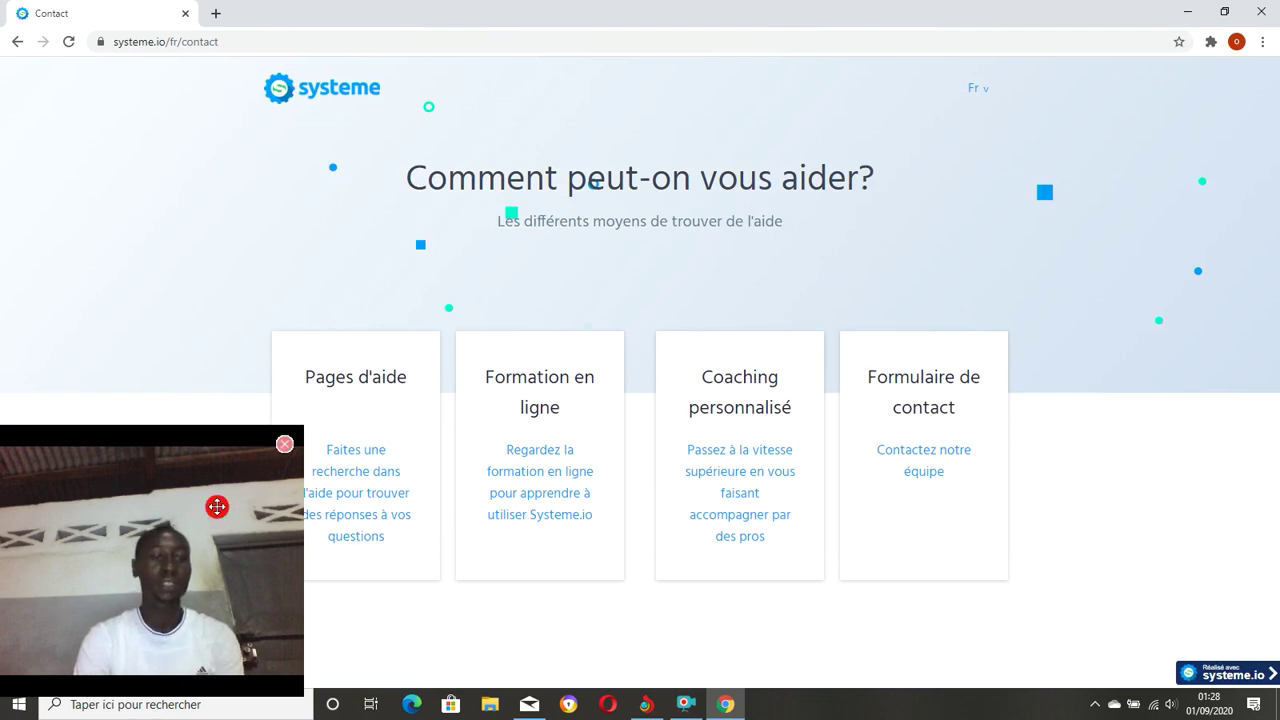
drag(217, 507, 1200, 517)
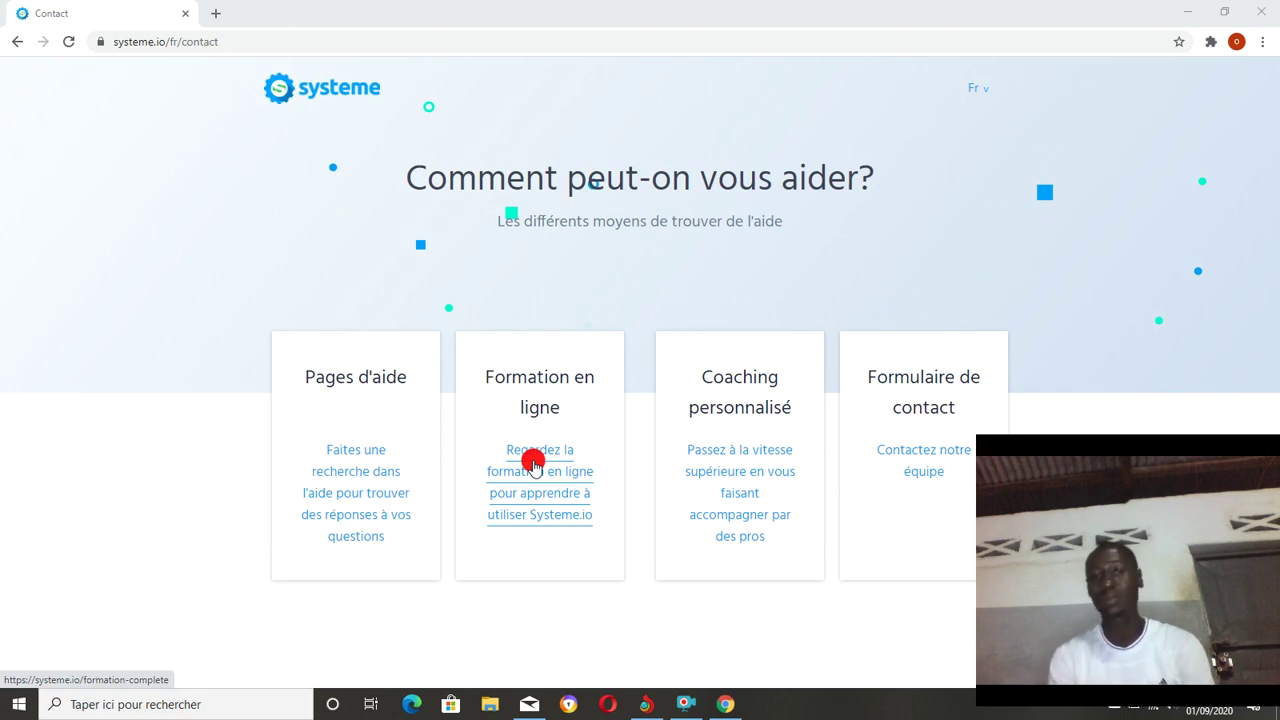
Open the Formation Complète training and scroll through lessons from Partie 1 down to Partie 2.1.
click(533, 465)
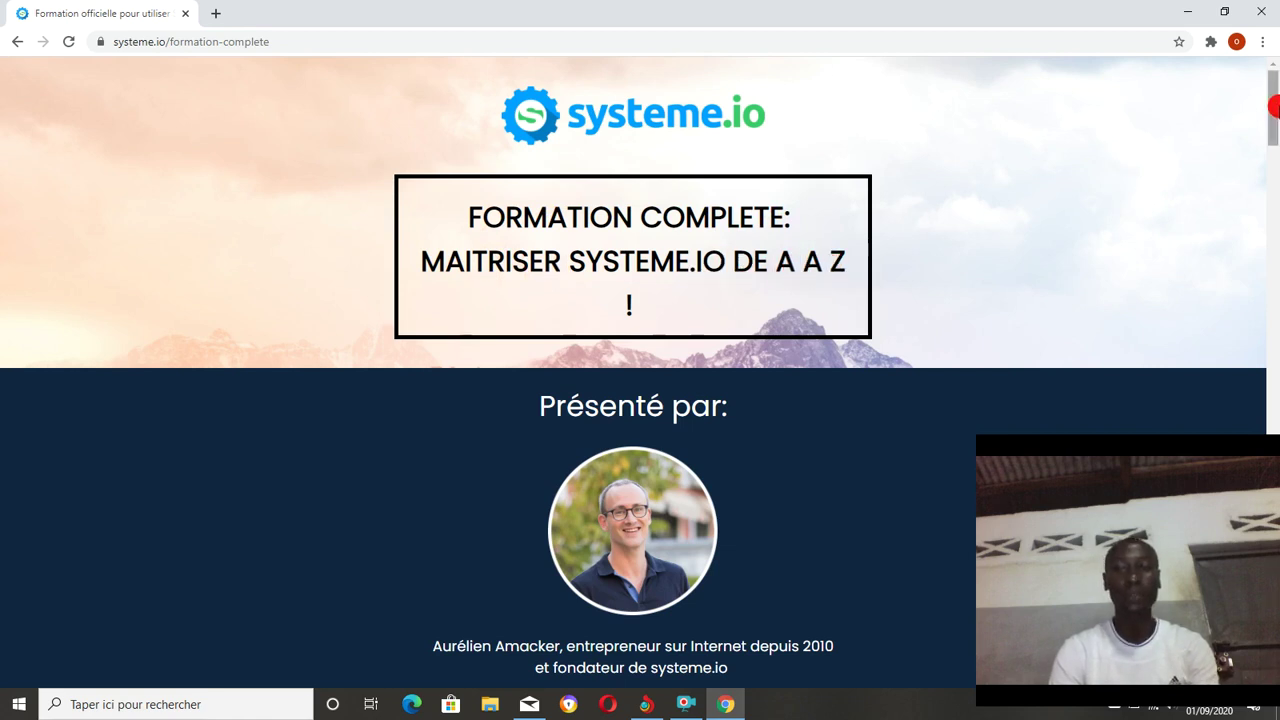
drag(1273, 110, 1252, 186)
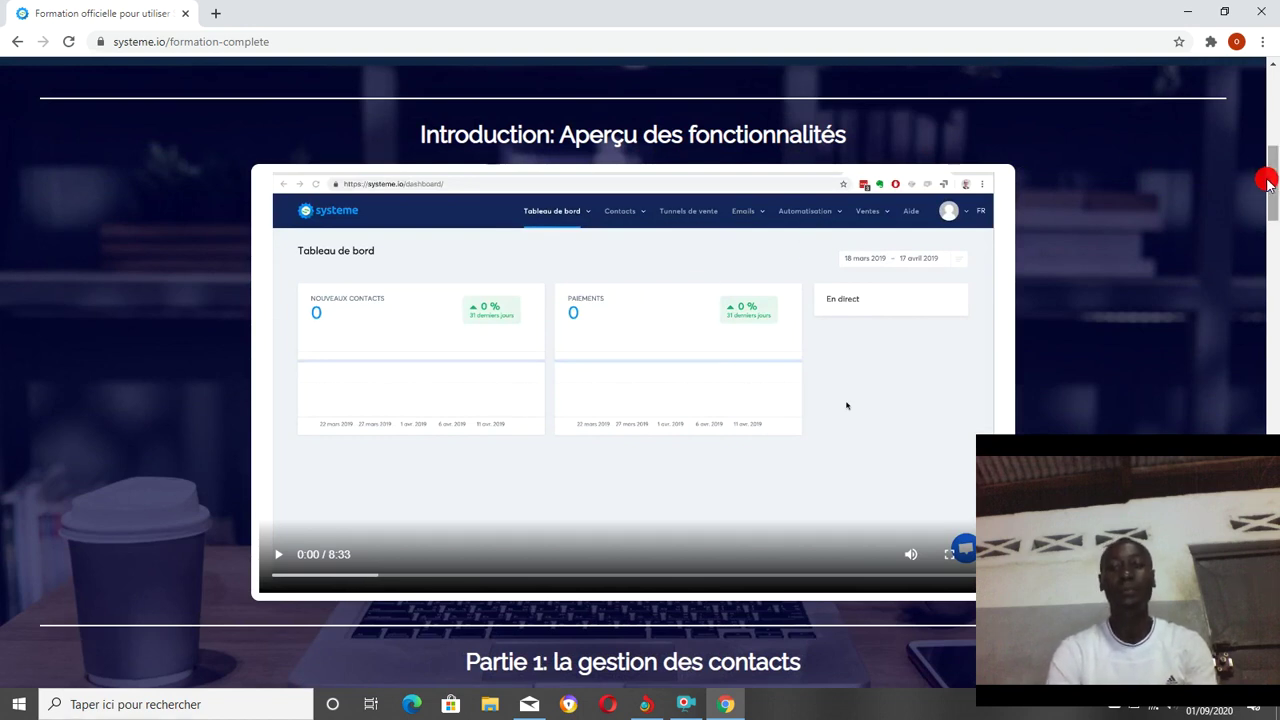
drag(1268, 183, 1272, 238)
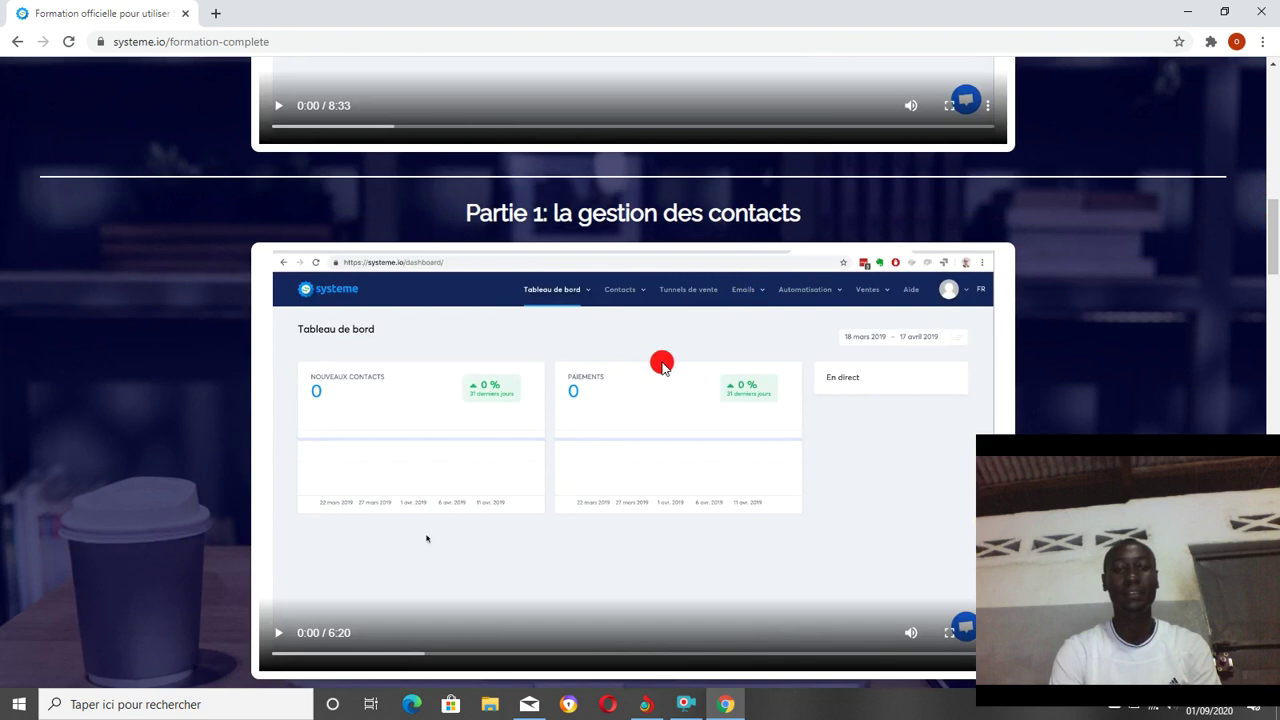
drag(1272, 228, 1268, 290)
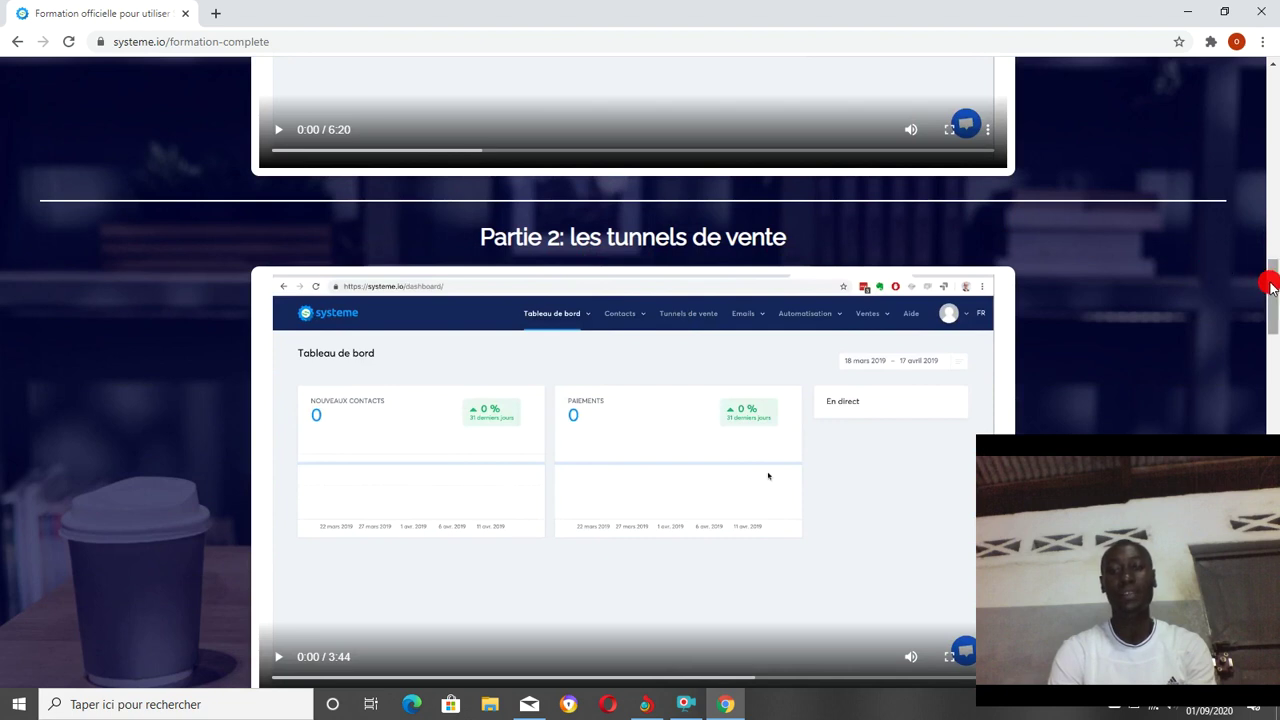
drag(1268, 283, 1272, 340)
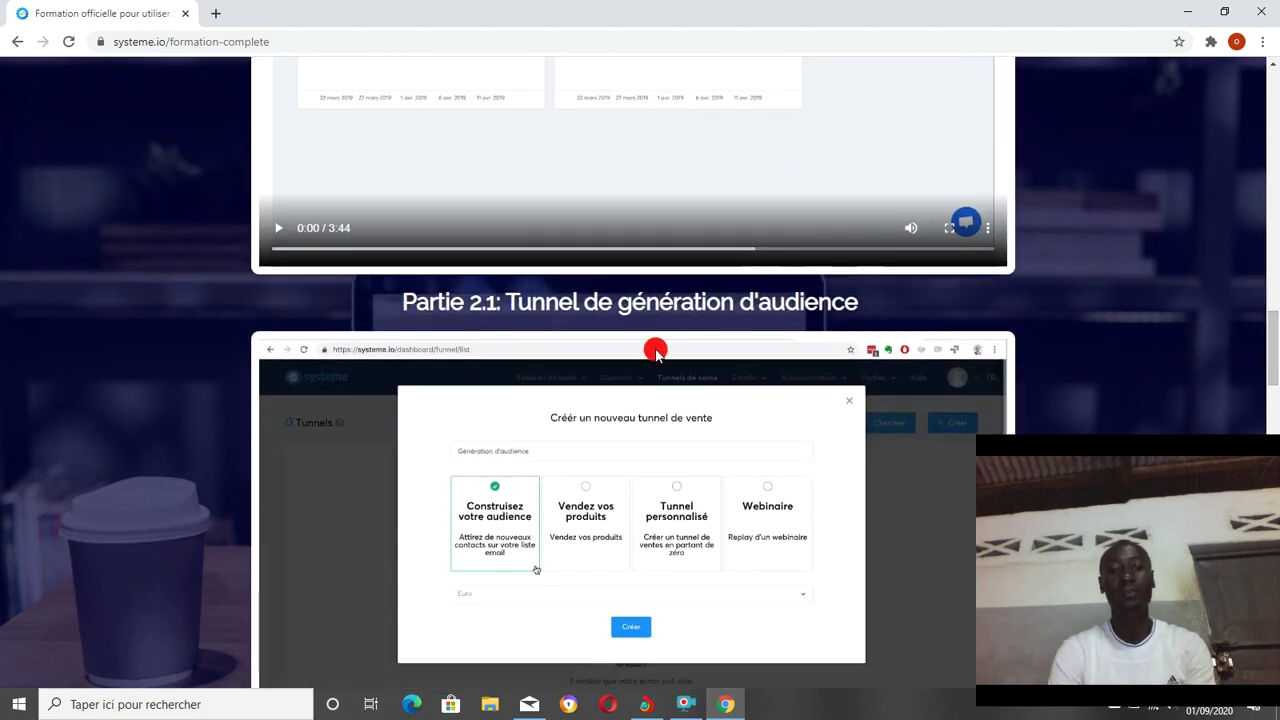